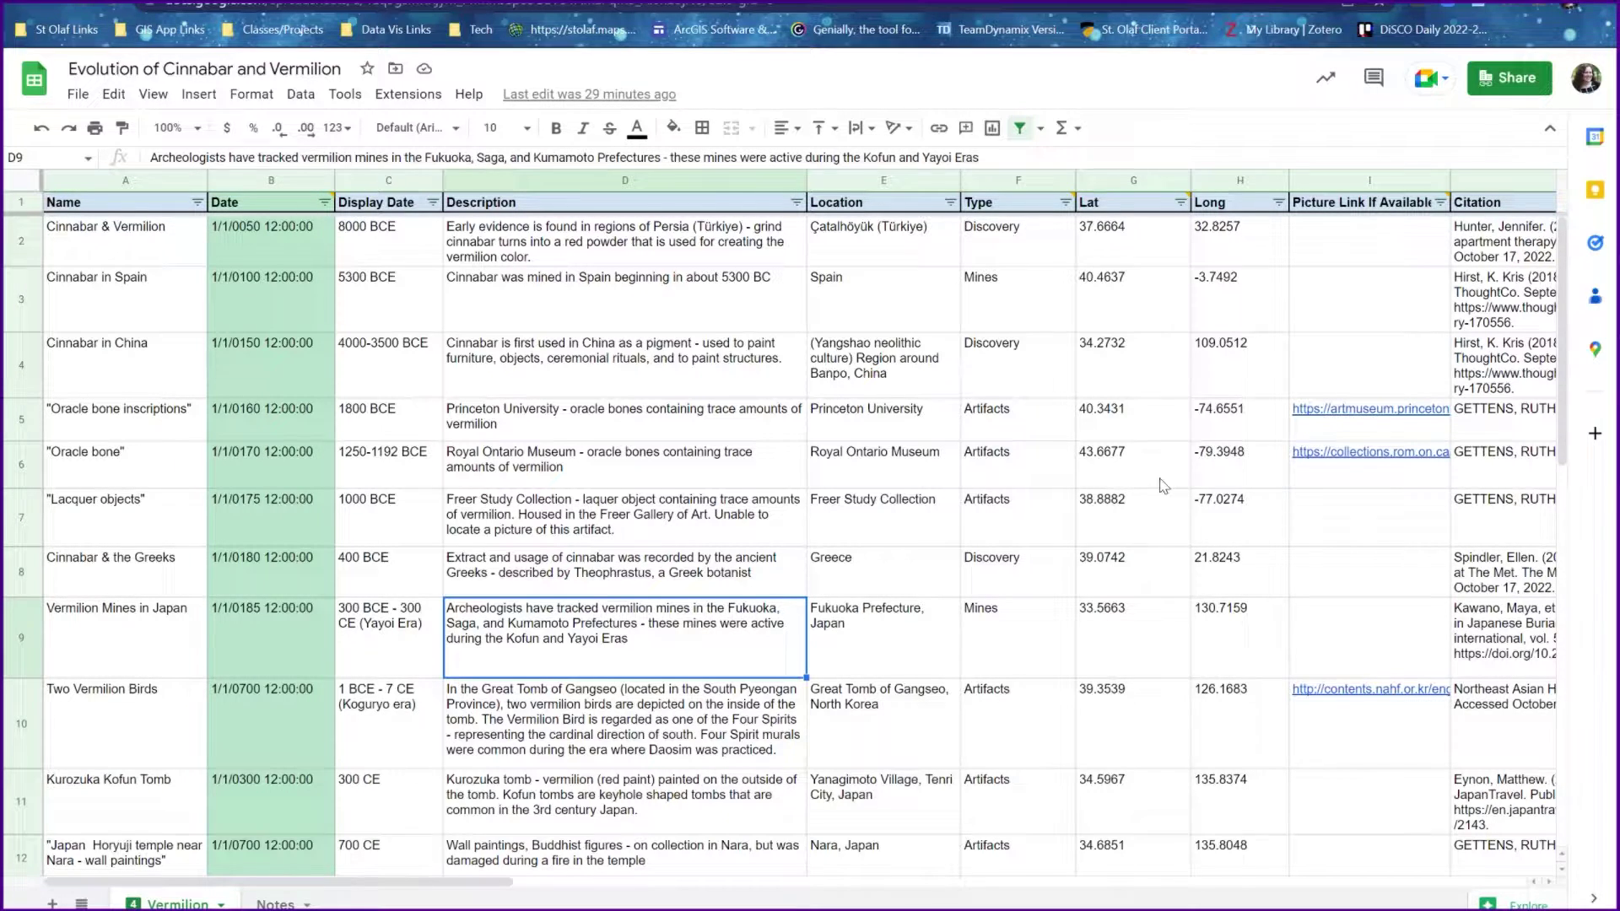
# Compare the backfilled dates with the Display Dates 300 CE (Kurozuka Kofun Tomb) and 400 BCE (Cinnabar & the Greeks).
pyautogui.click(373, 802)
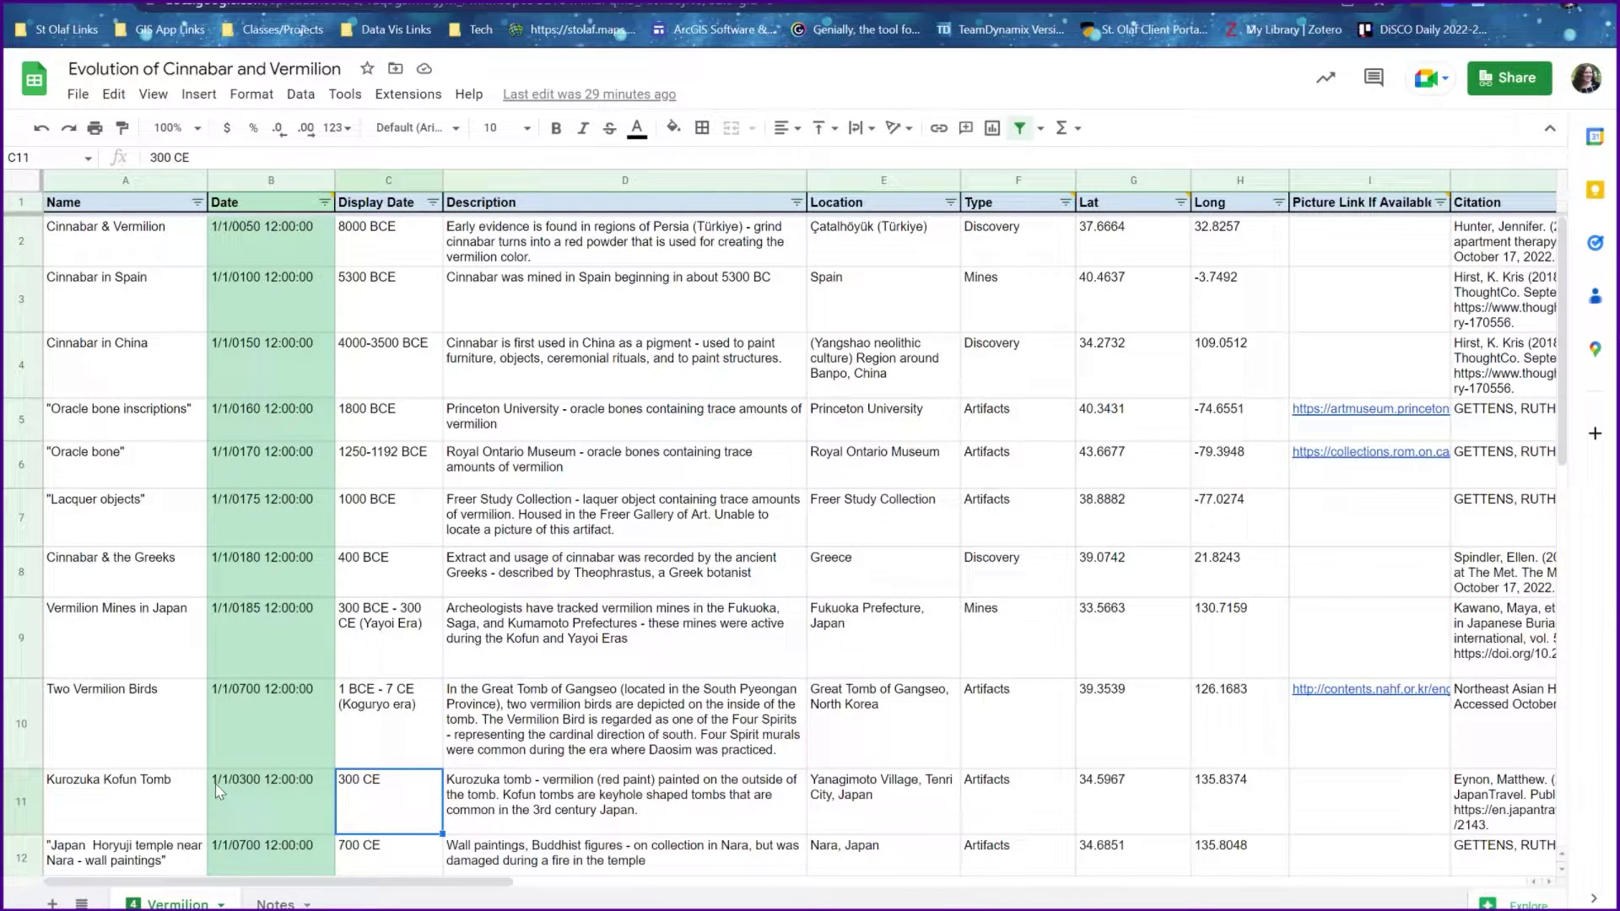
pyautogui.click(232, 808)
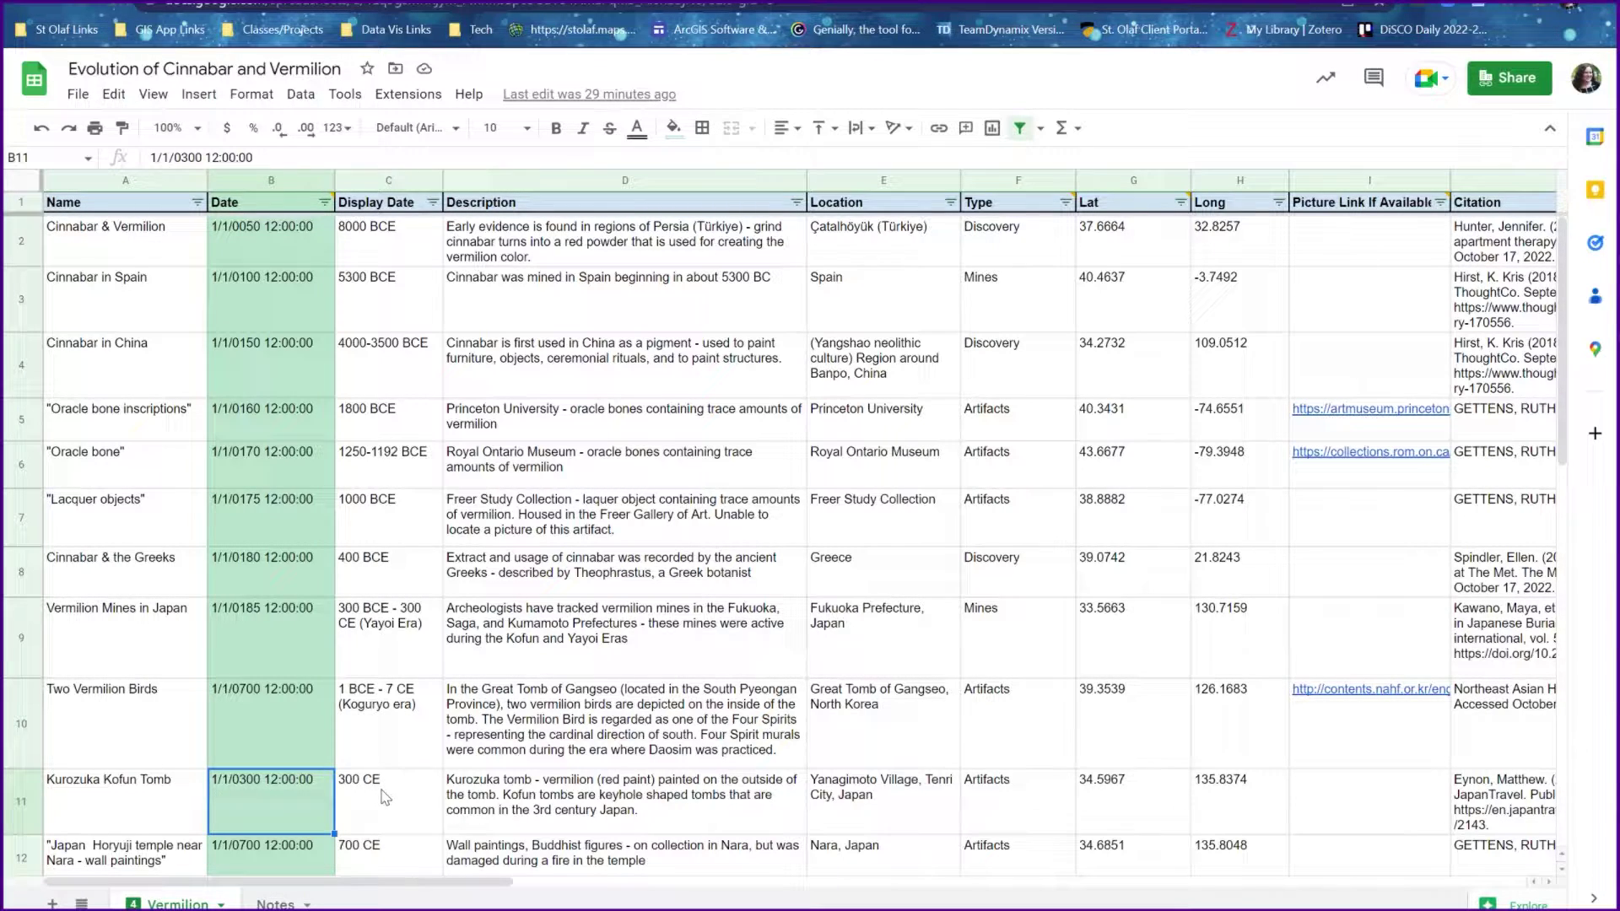
pyautogui.press('Right')
pyautogui.click(294, 561)
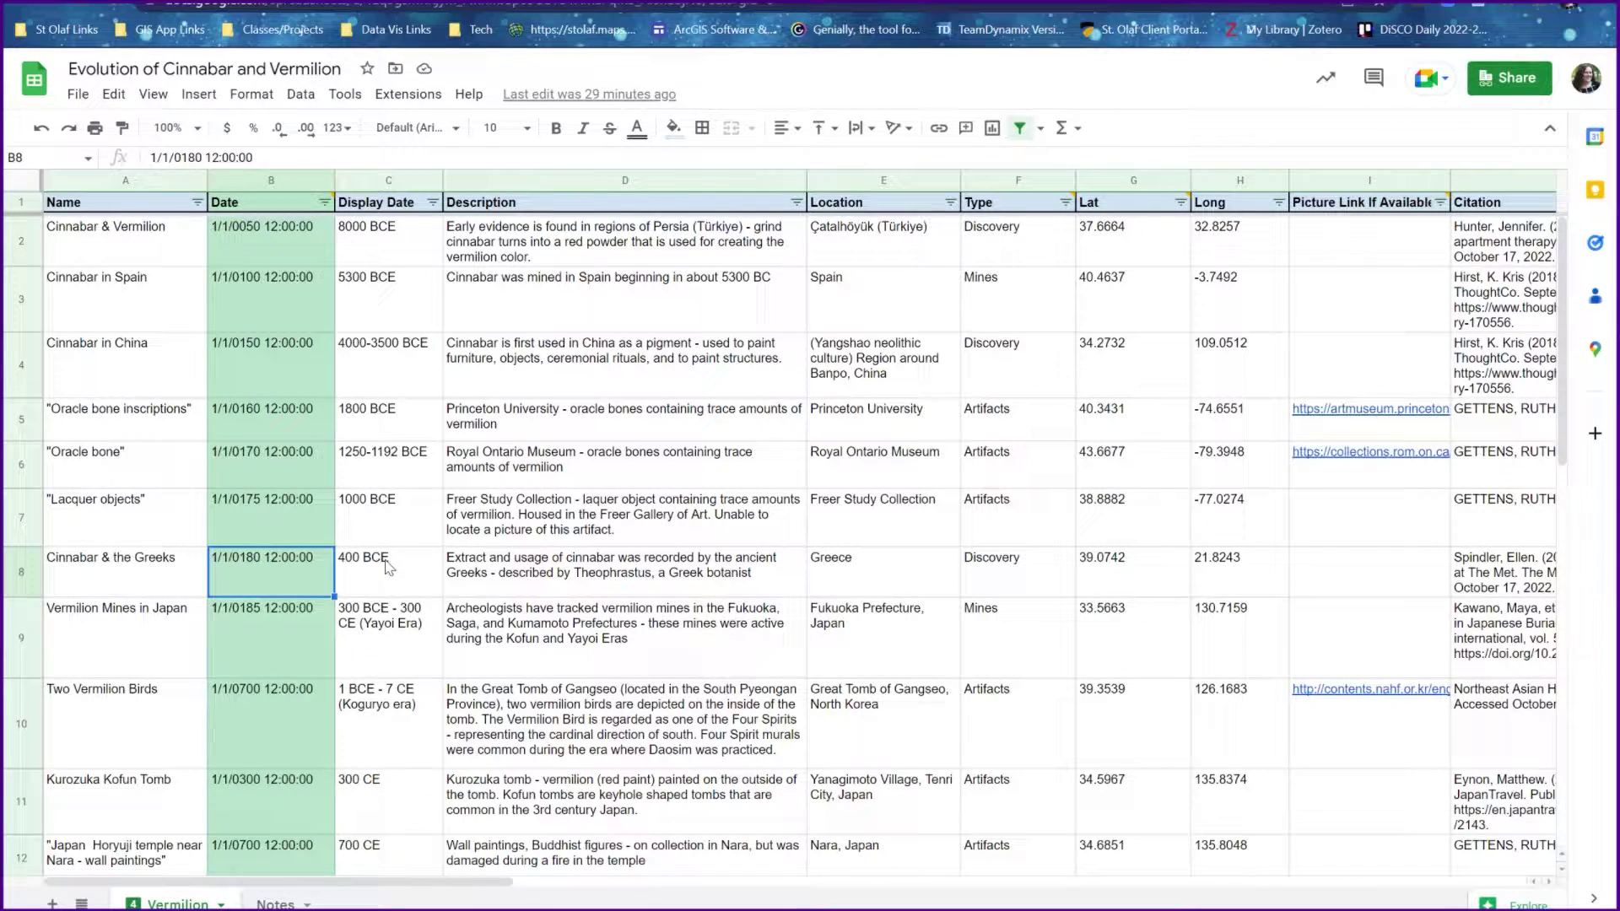
pyautogui.click(389, 565)
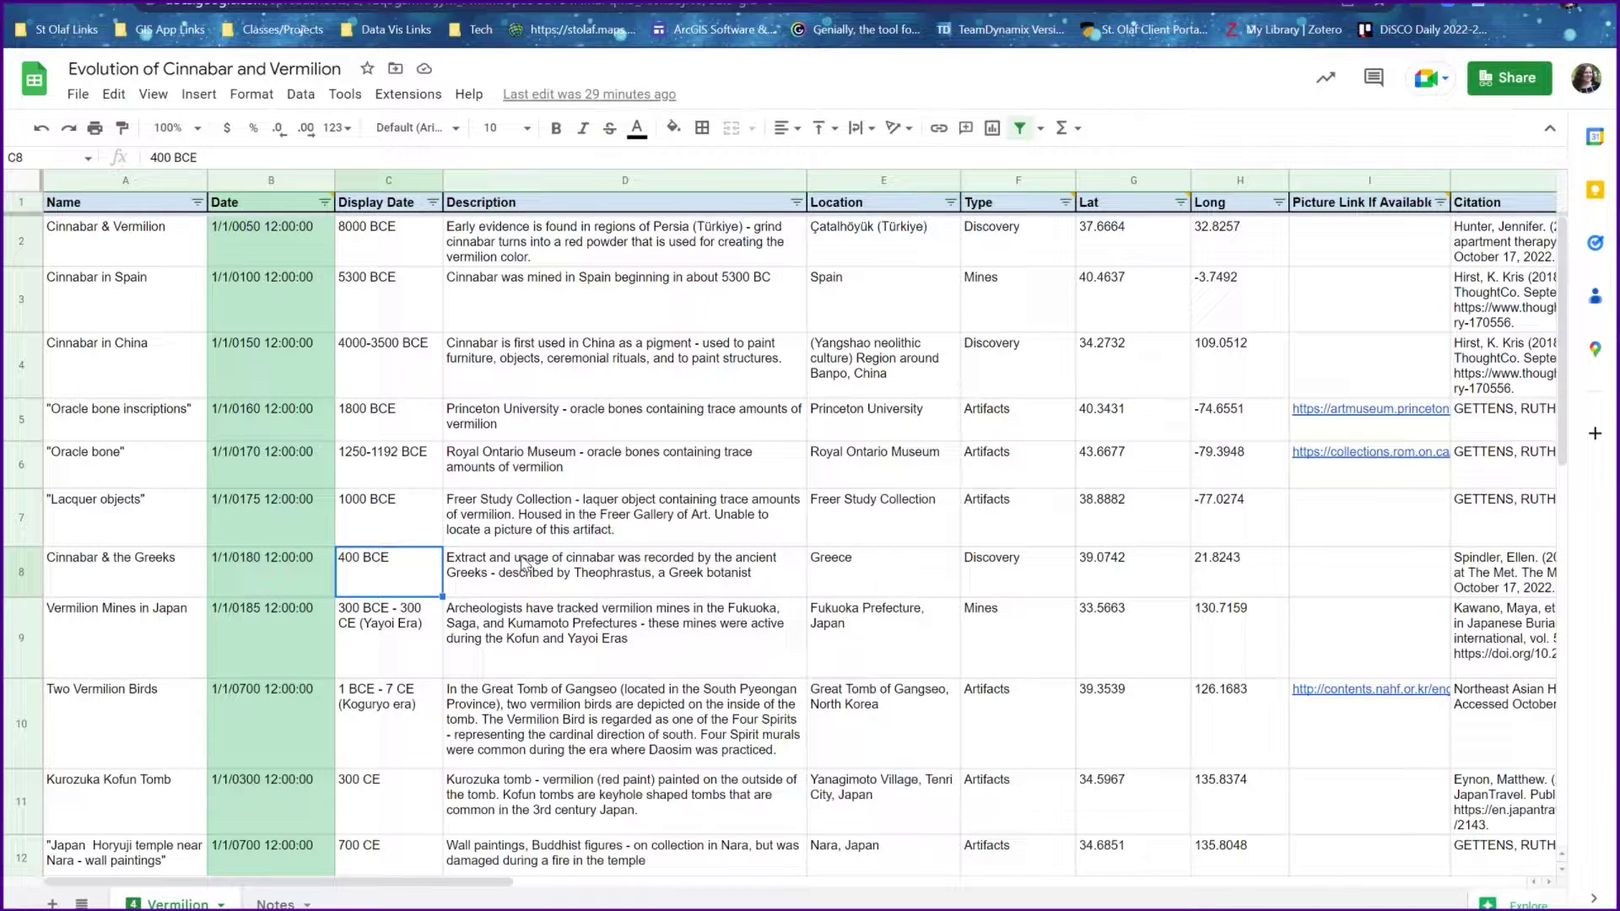
# Highlight the Date and Display Date columns and show the note on the Date header.
pyautogui.click(255, 179)
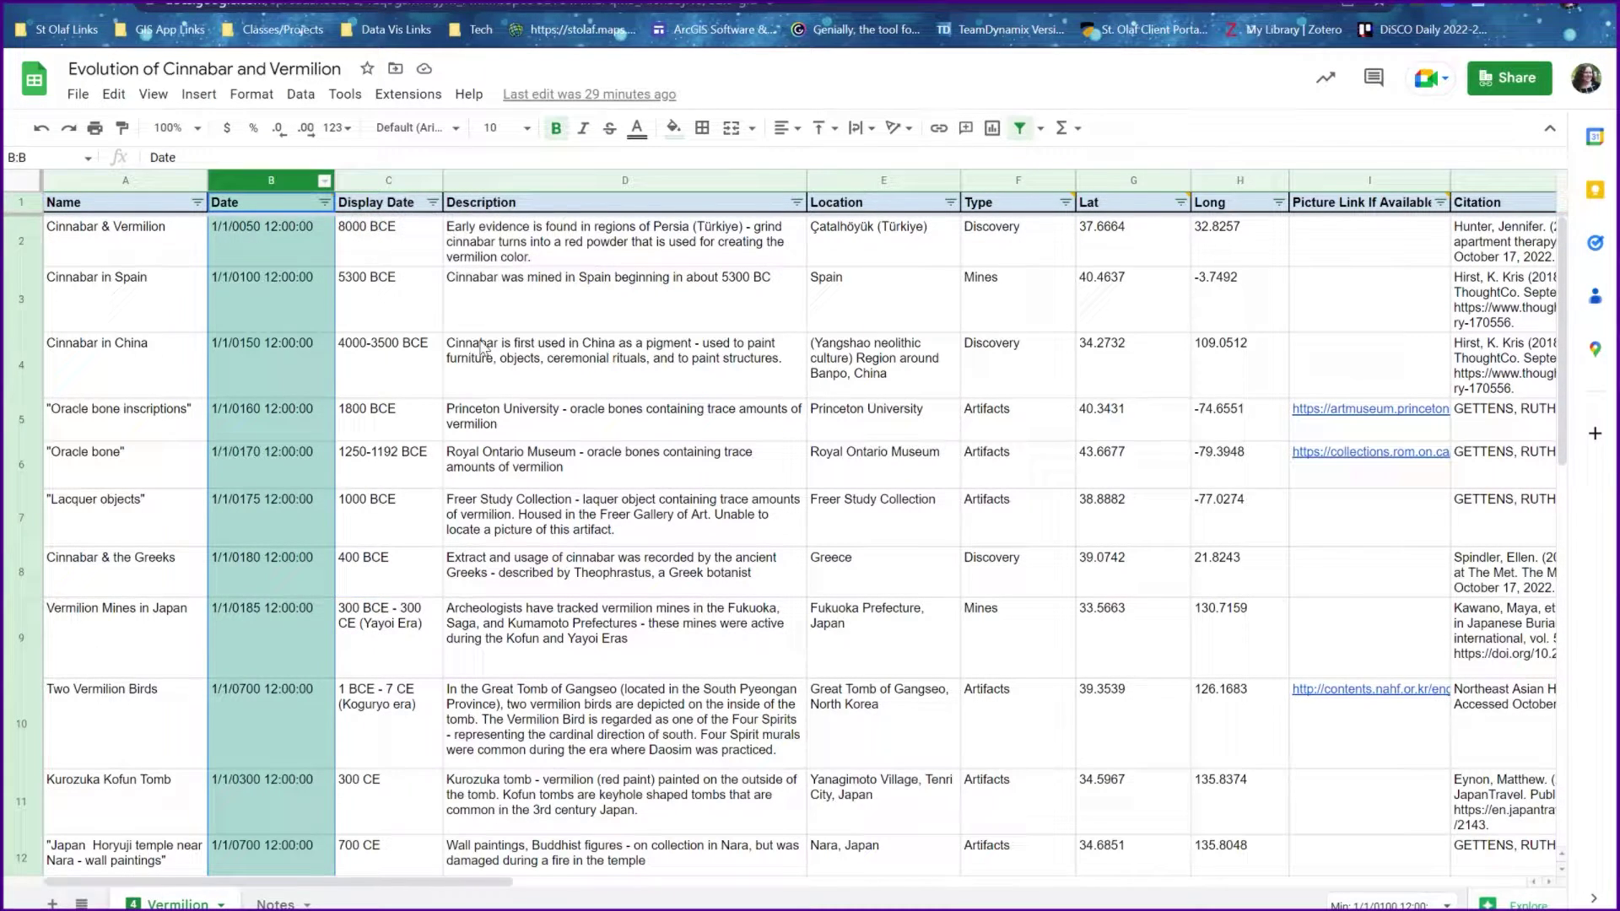
pyautogui.click(717, 483)
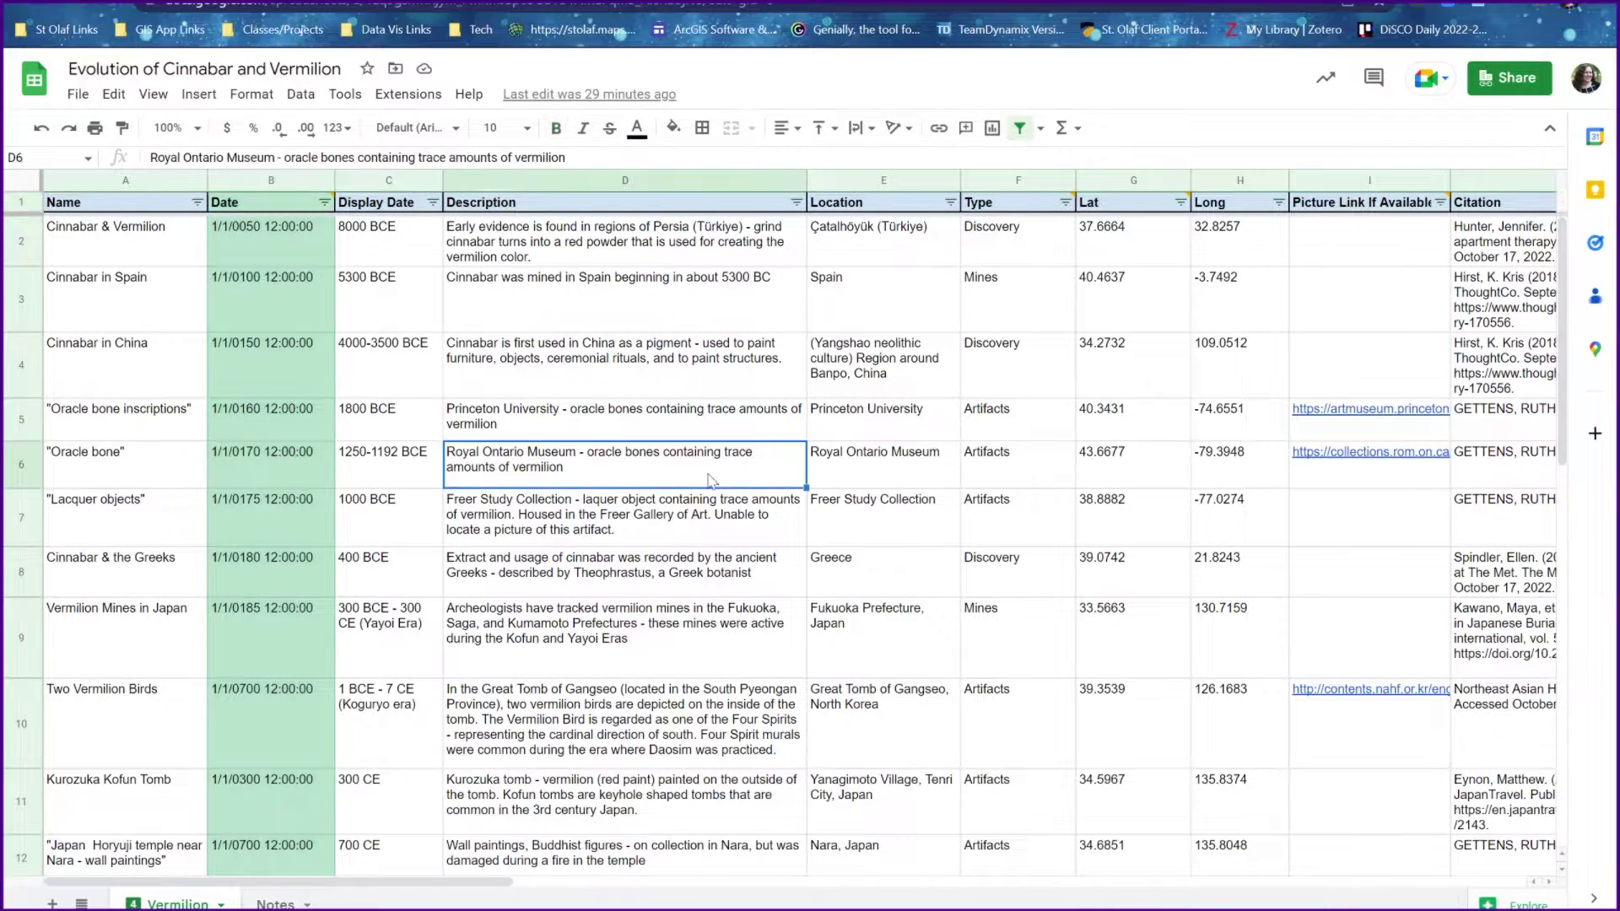
pyautogui.click(263, 180)
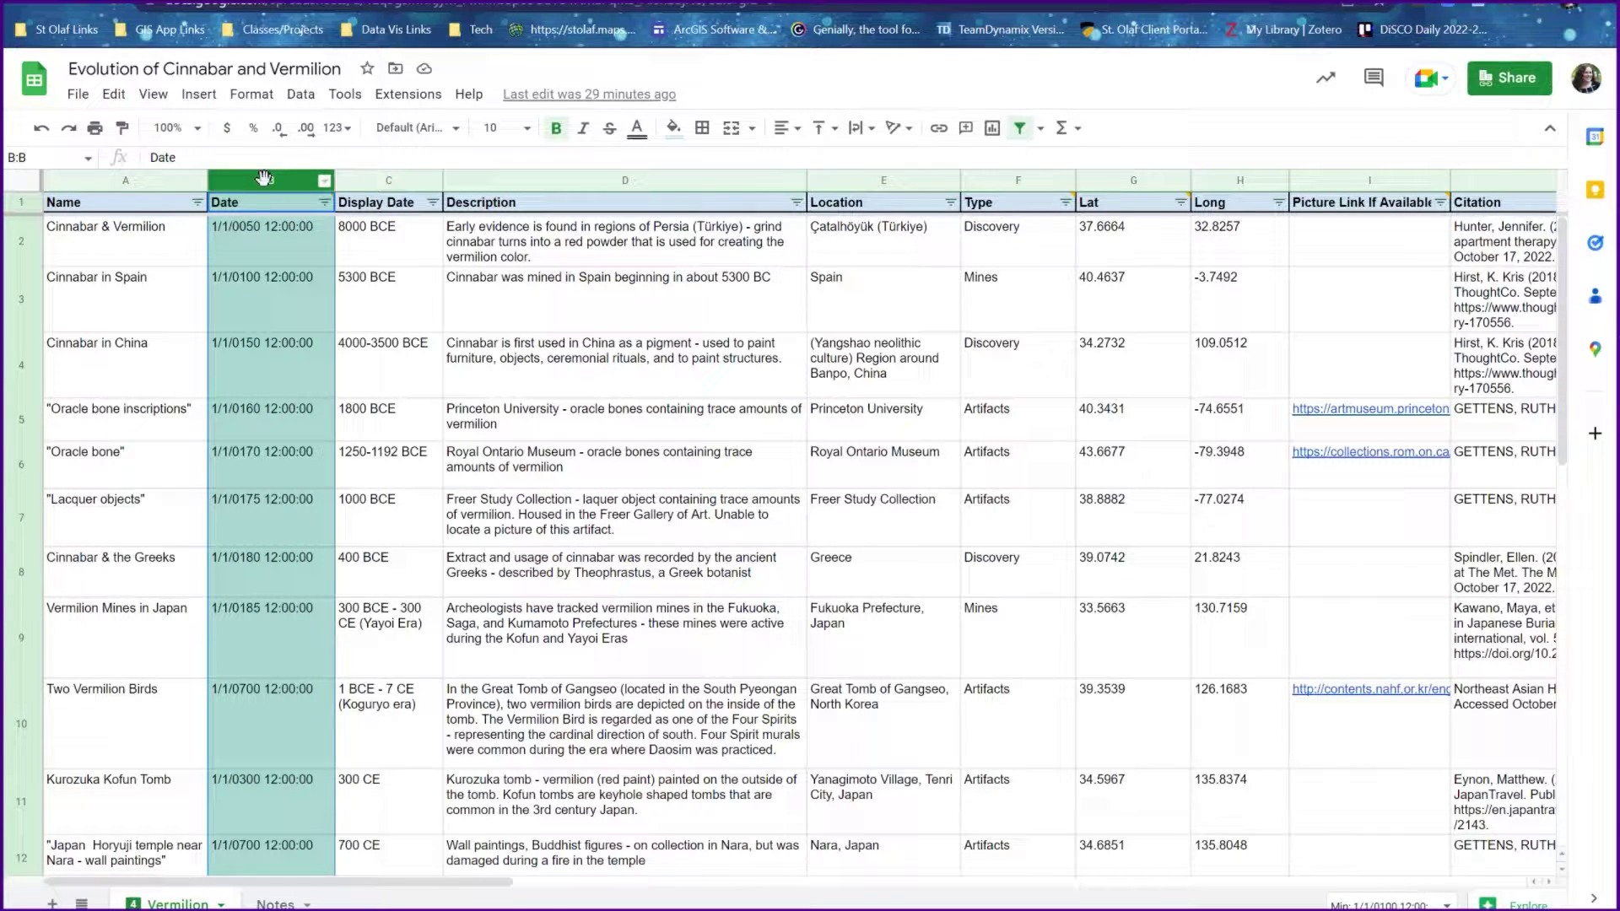
pyautogui.click(379, 180)
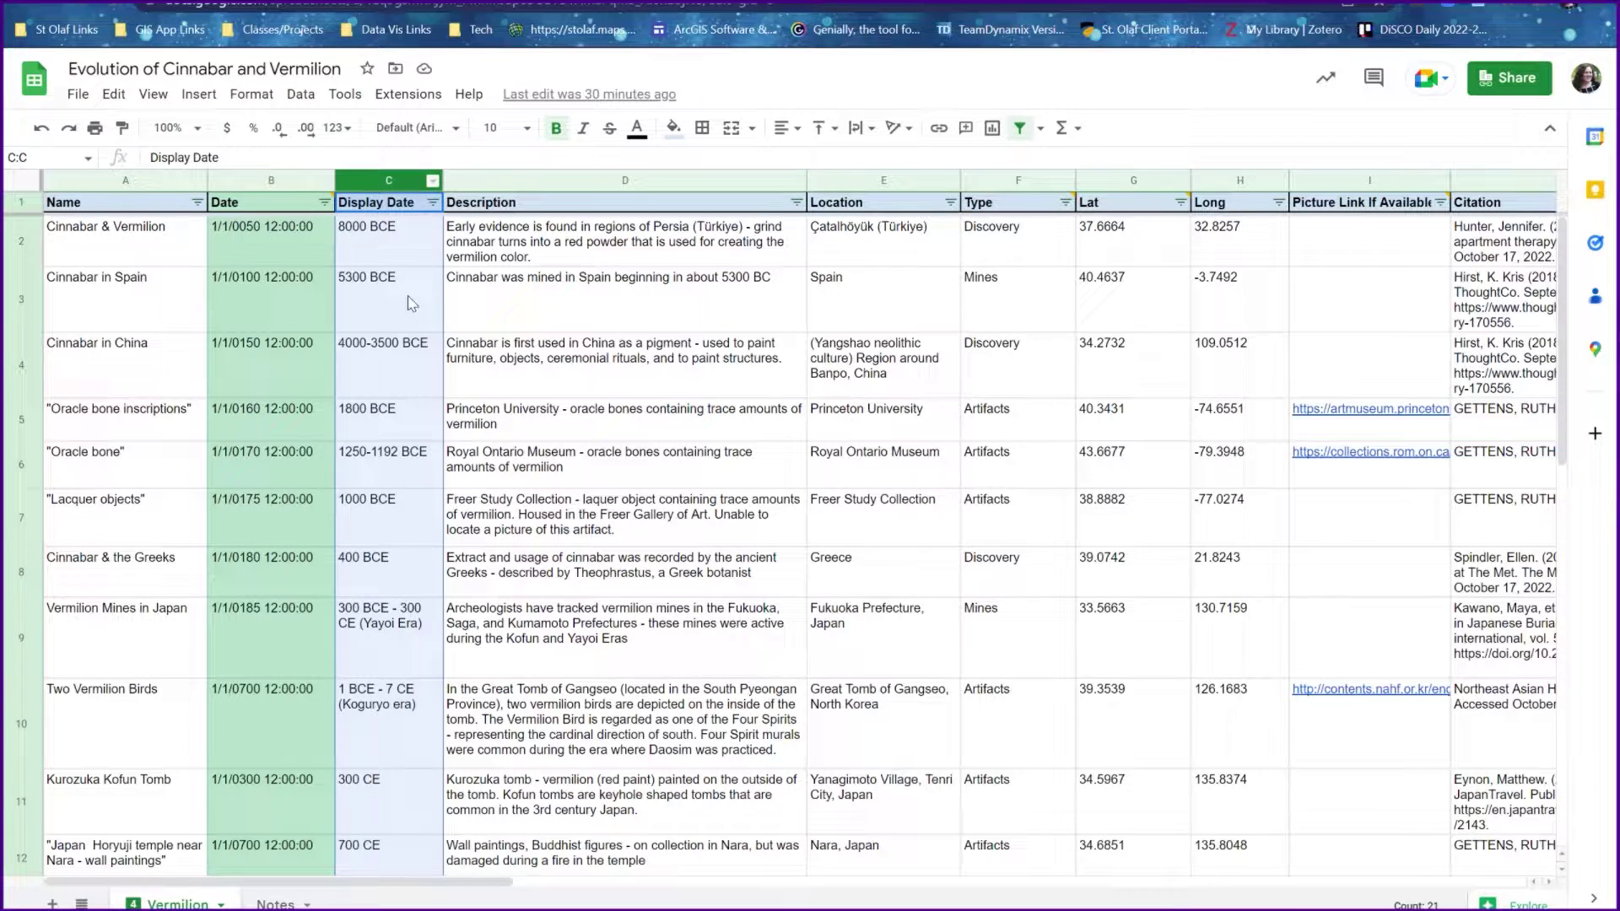
pyautogui.click(314, 180)
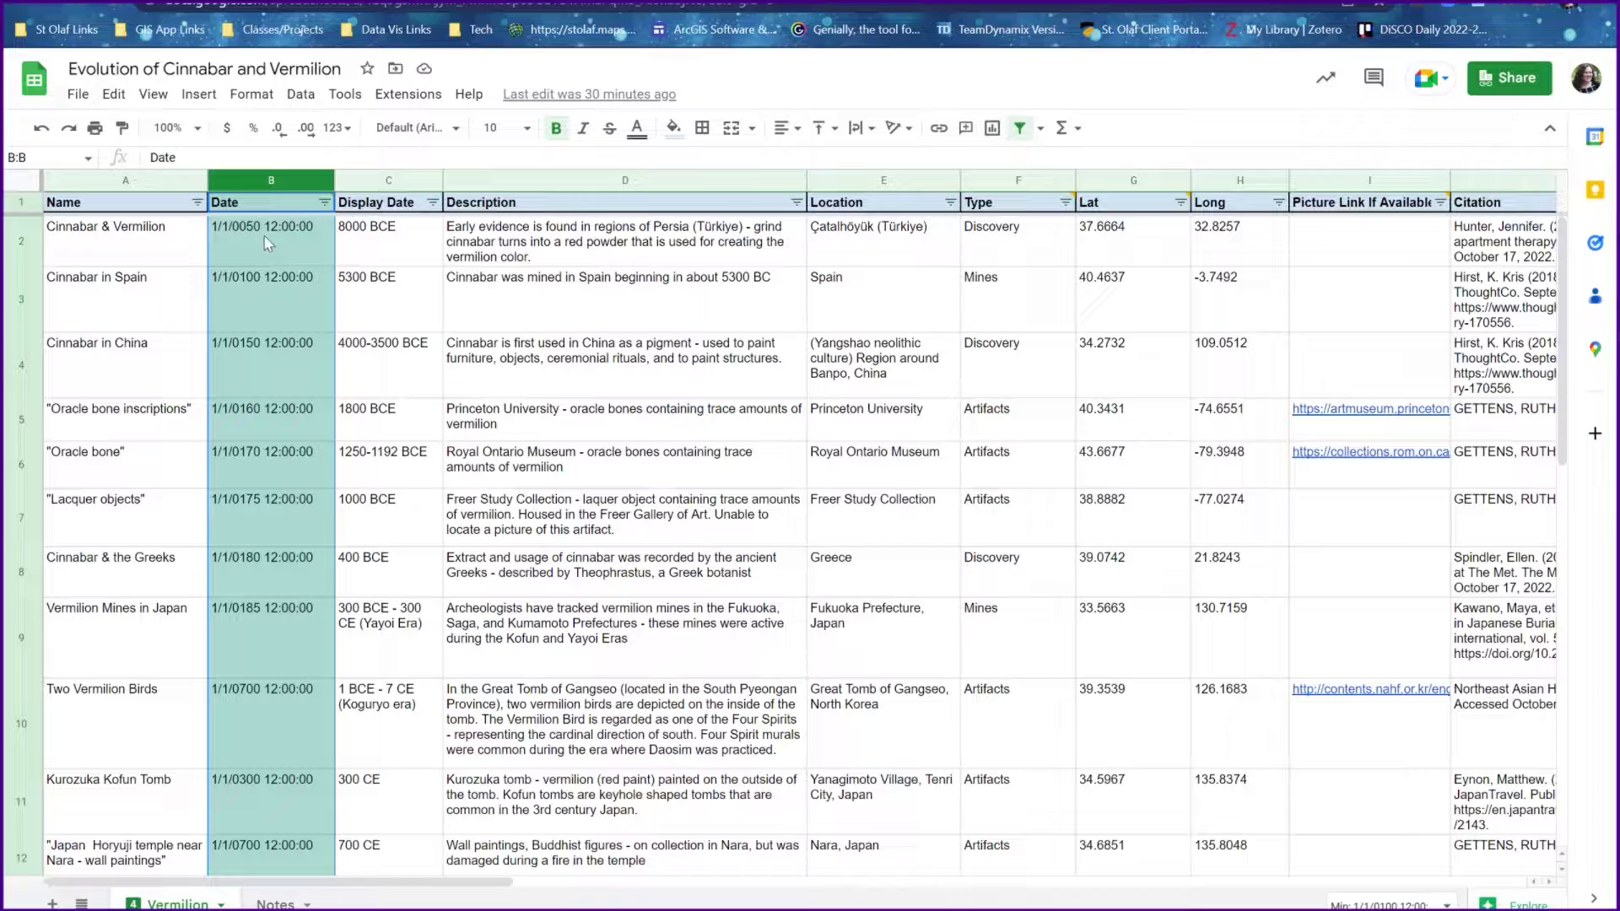
pyautogui.click(231, 181)
pyautogui.click(491, 418)
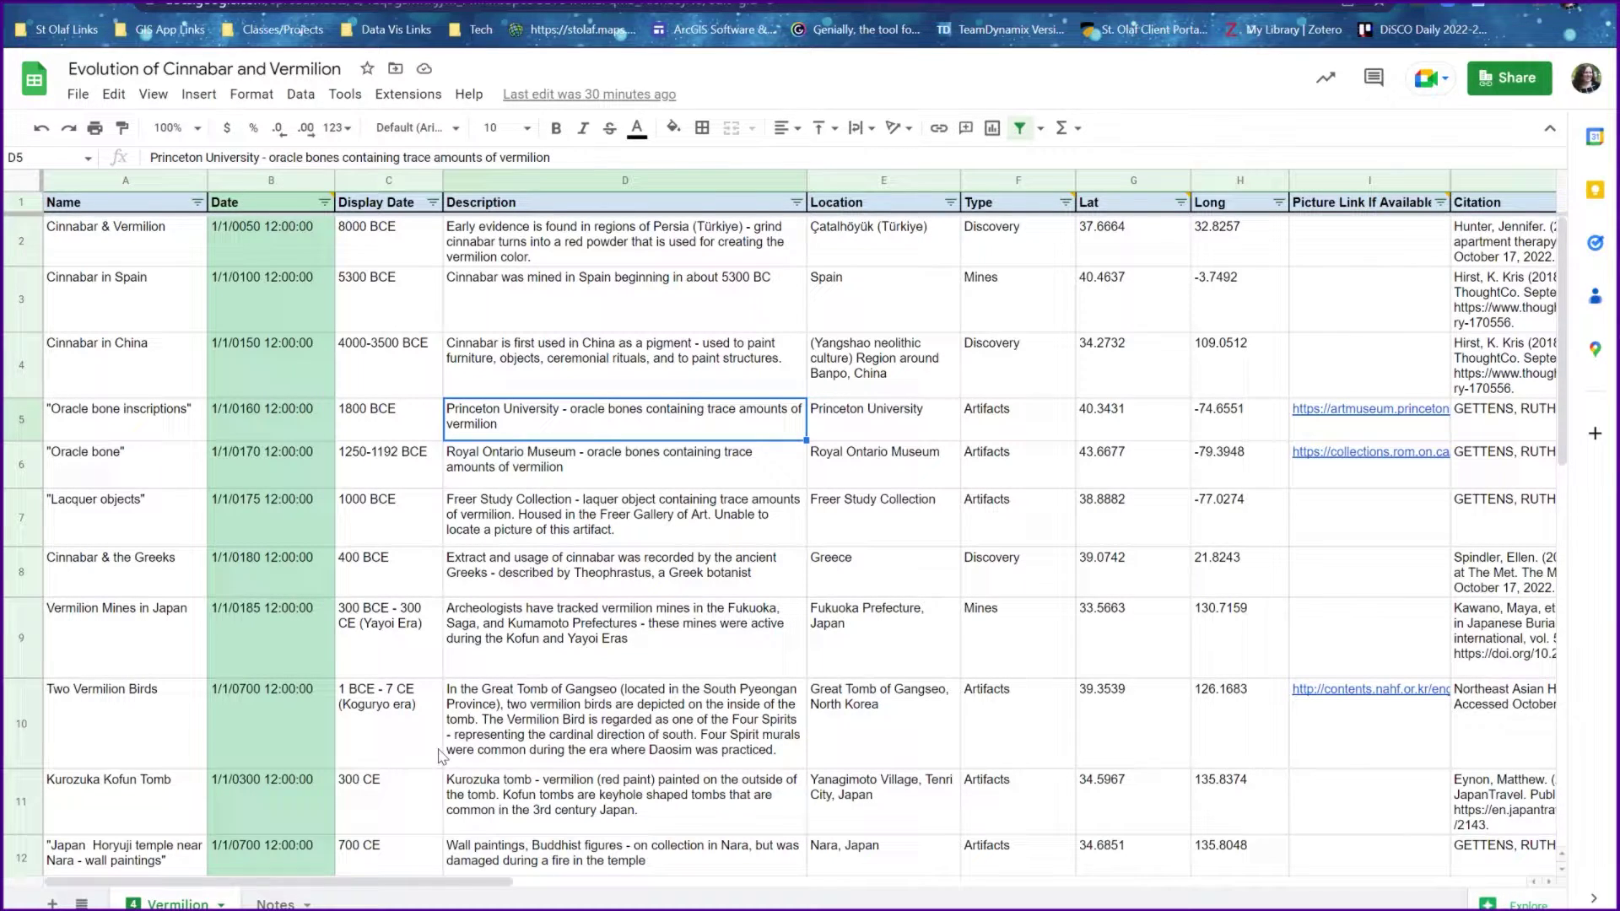
# Review backfilled dates for Vermilion Mines in Japan, Two Vermilion Birds, Kurozuka Kofun Tomb, Horyuji and Fushimi Inari.
pyautogui.scroll(-2, 439, 755)
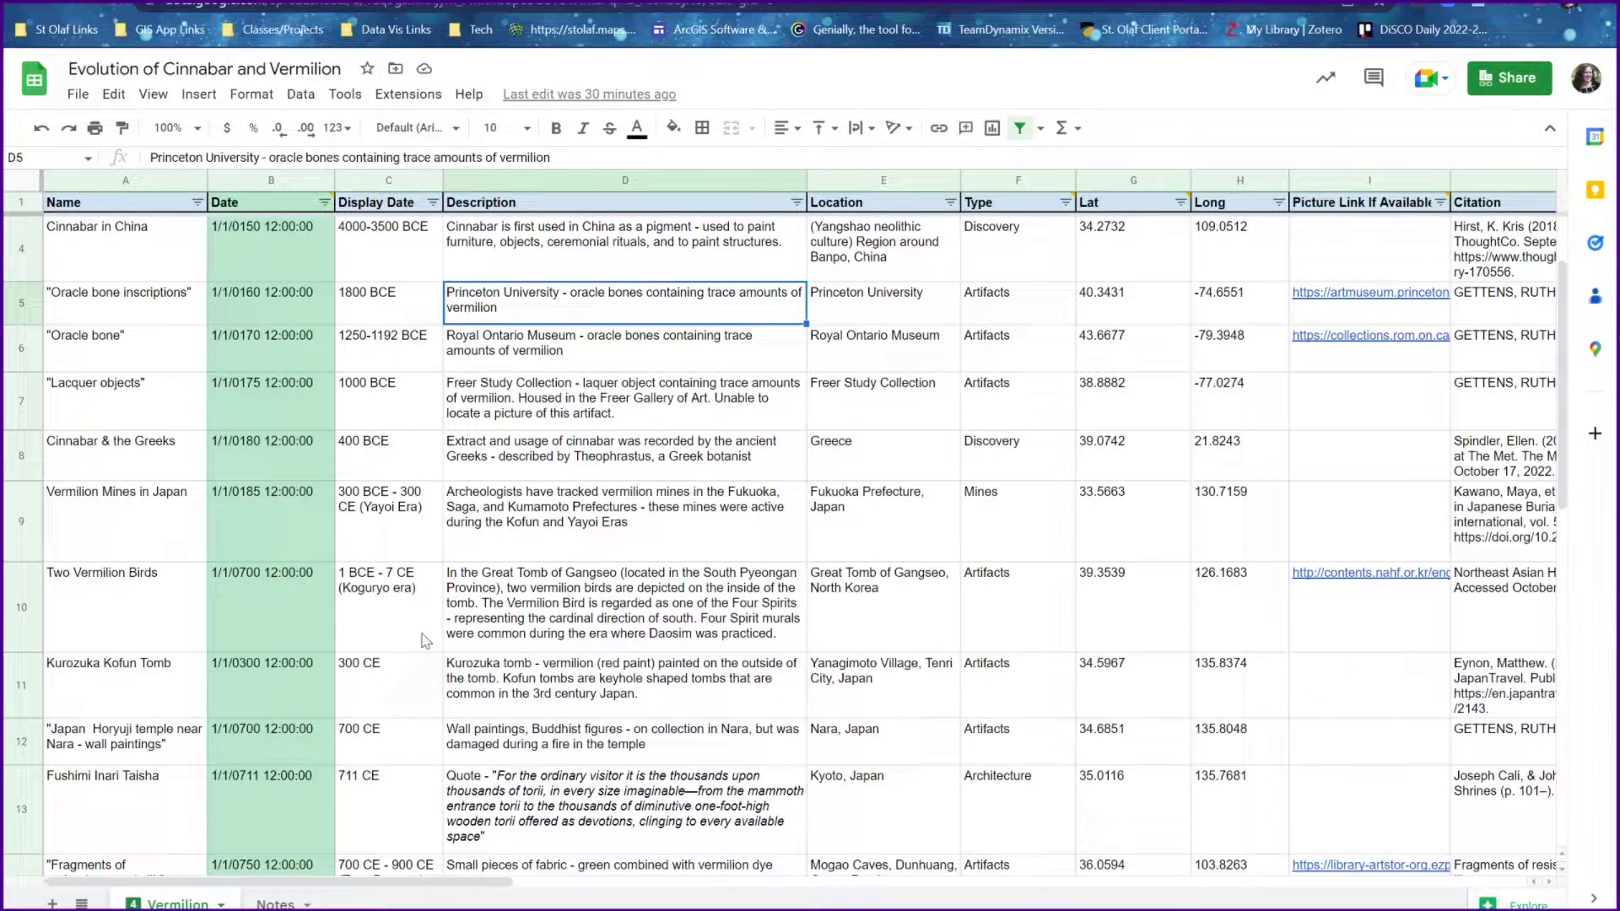
pyautogui.click(258, 544)
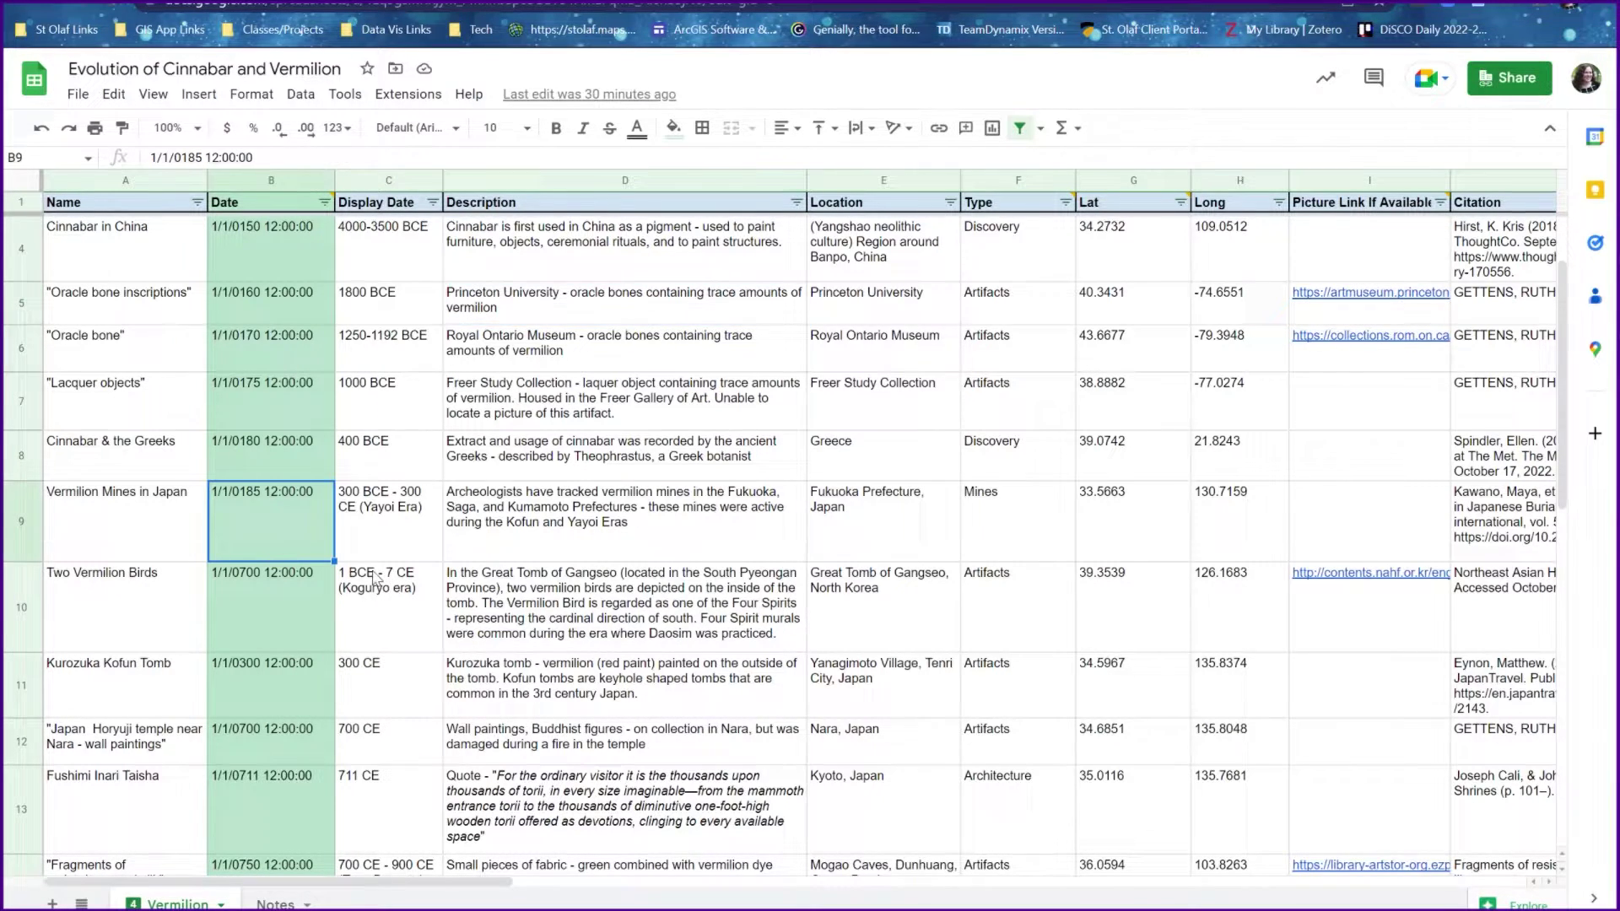
pyautogui.click(296, 616)
pyautogui.click(292, 679)
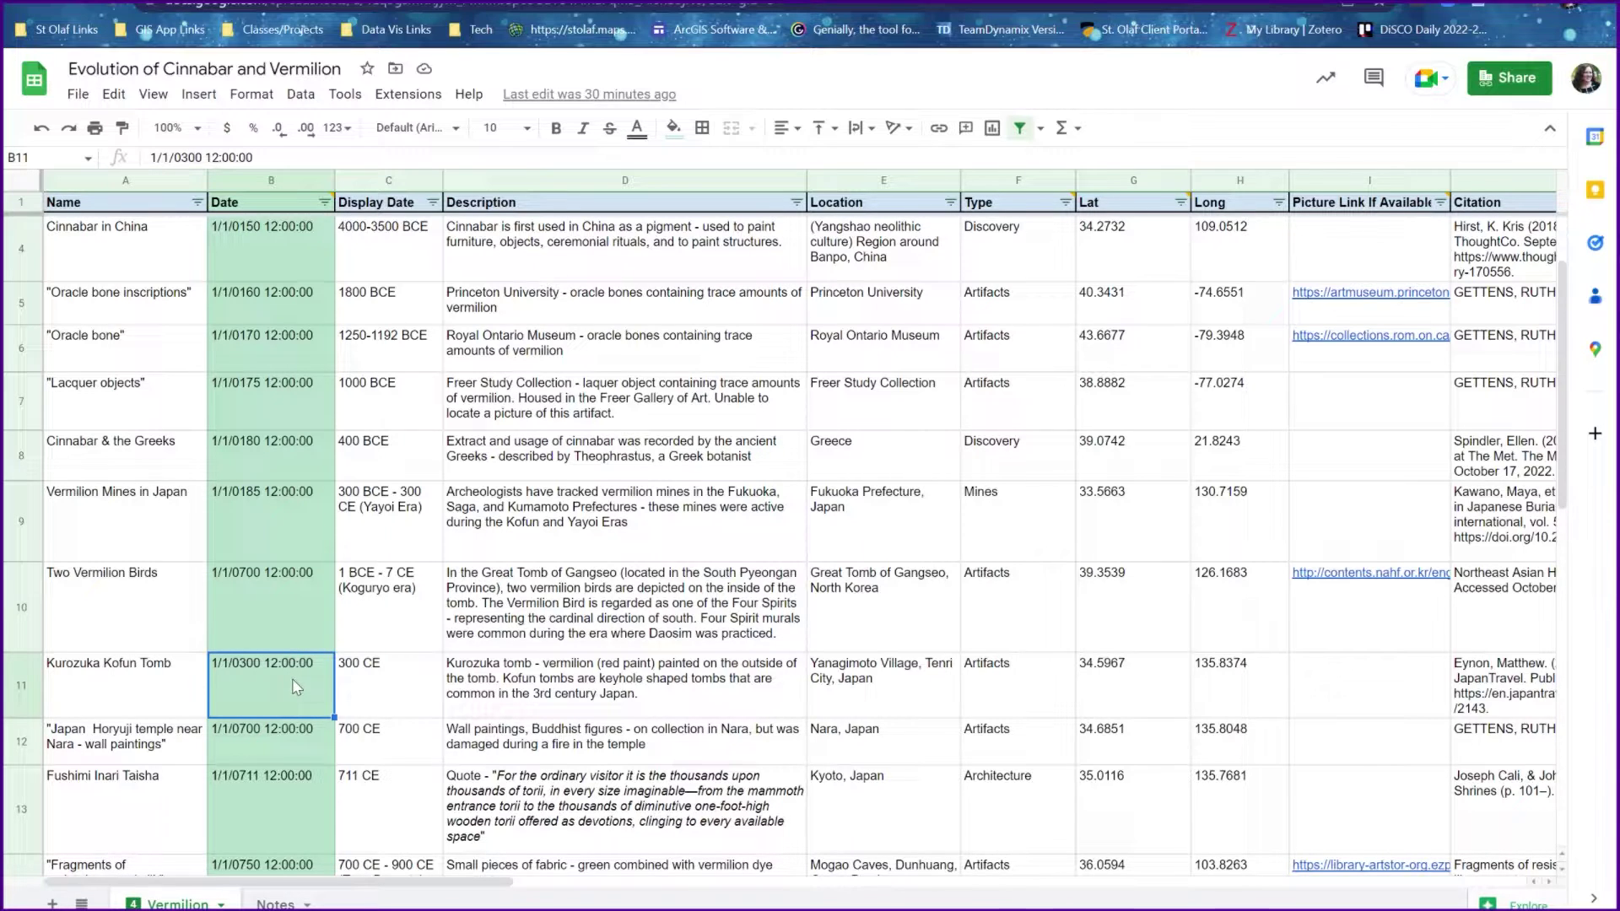
pyautogui.click(272, 735)
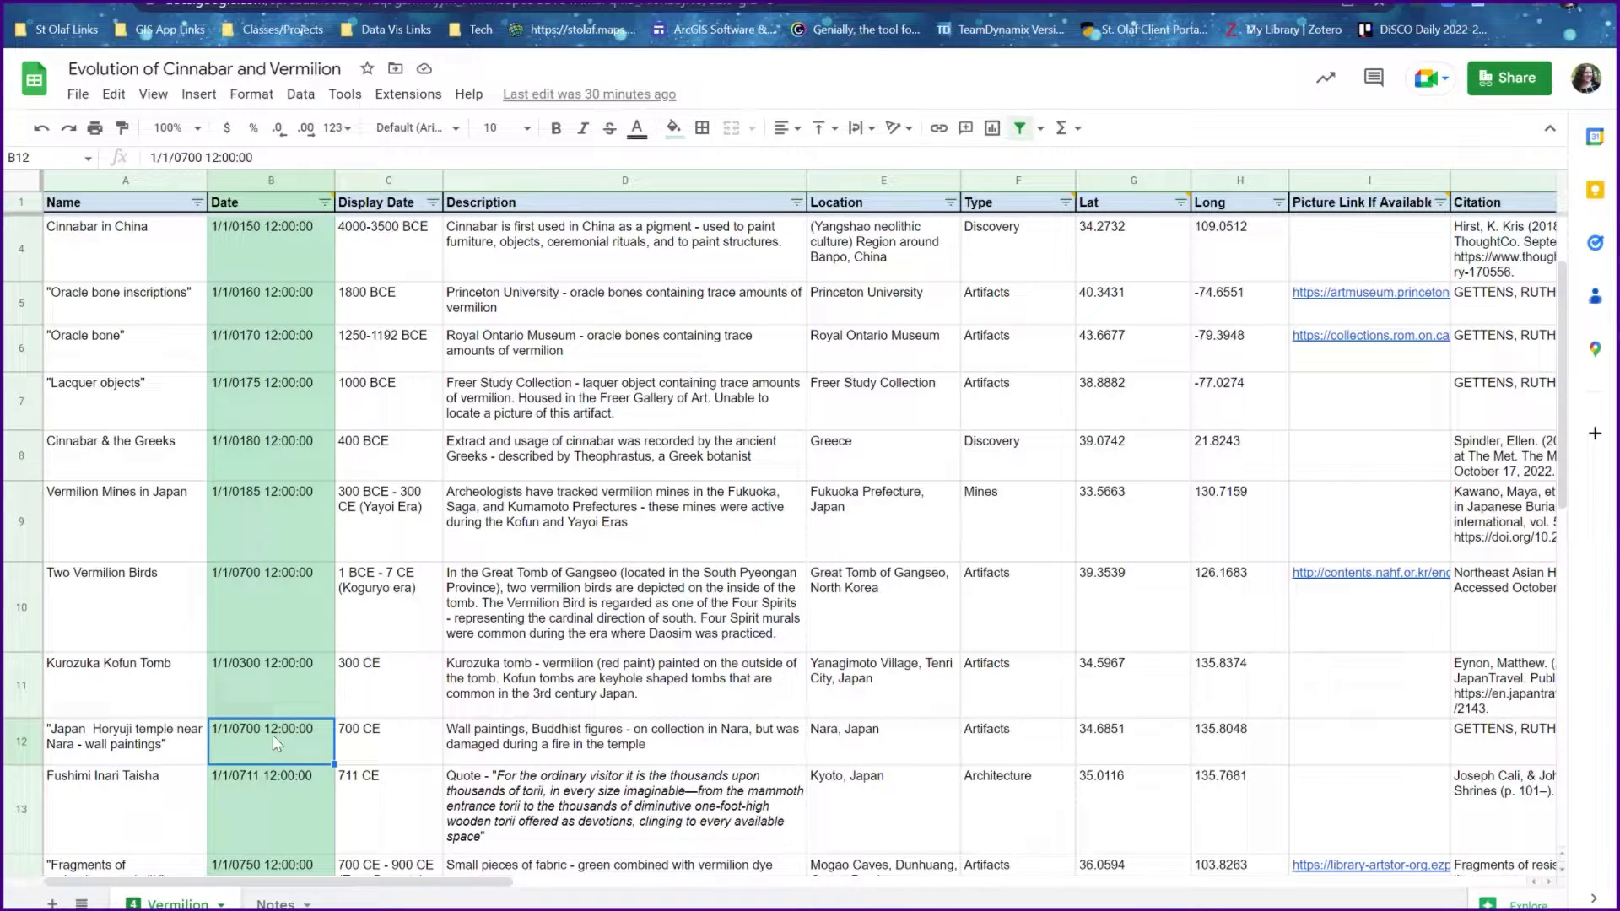
pyautogui.press('Down')
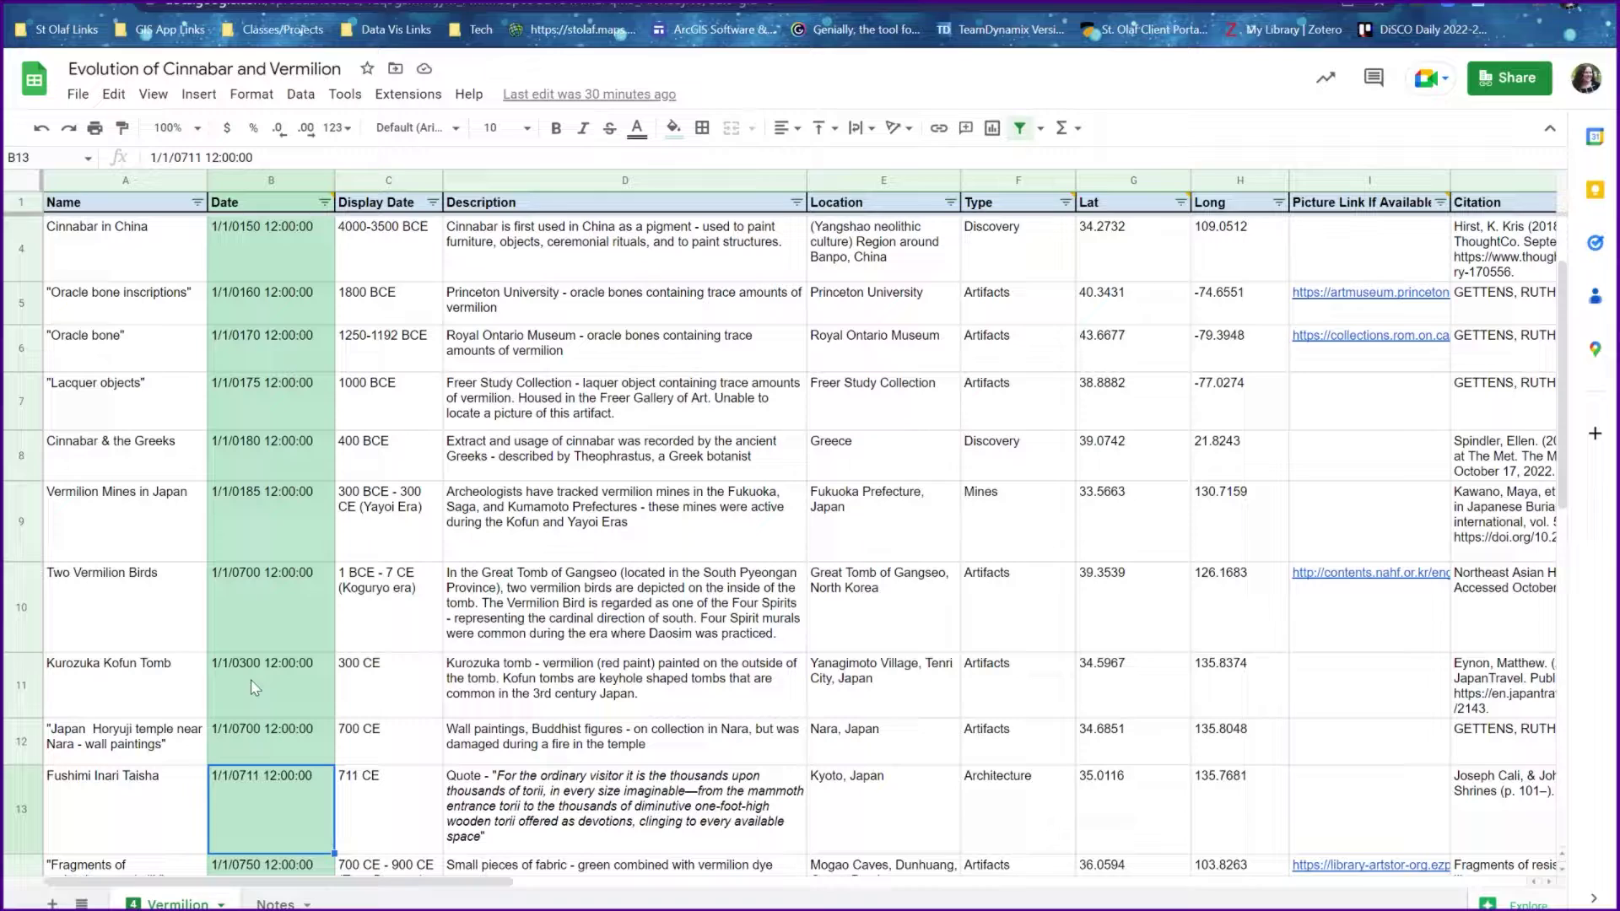
# Step up the Date column from Lacquer objects to Cinnabar in Spain.
pyautogui.scroll(-5, 274, 591)
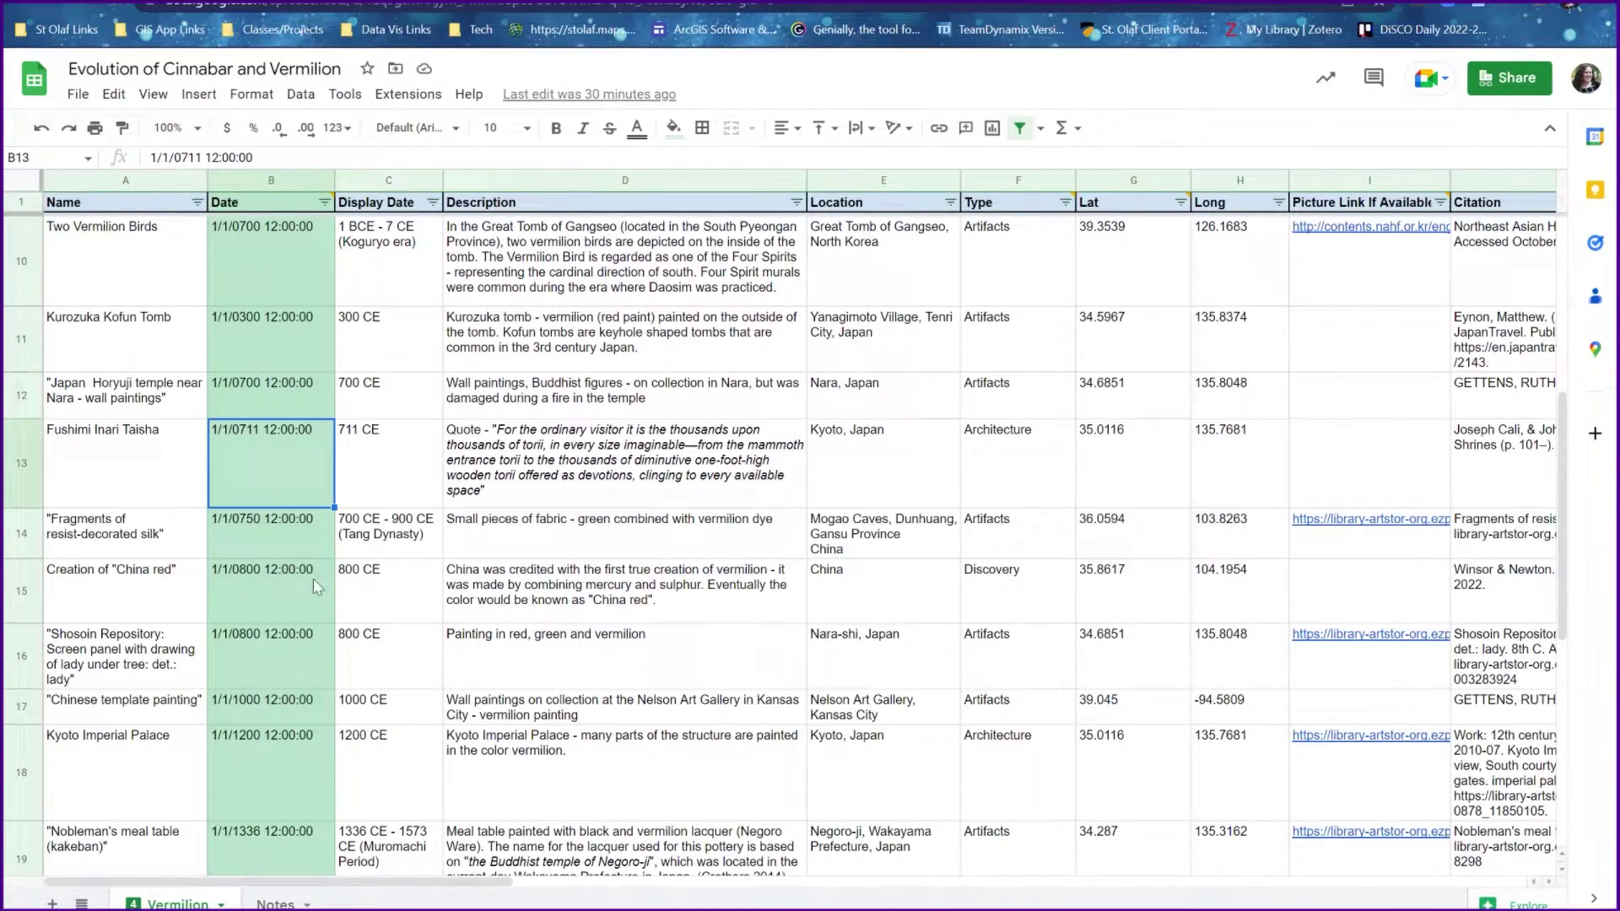
pyautogui.scroll(5, 552, 579)
pyautogui.scroll(1, 553, 579)
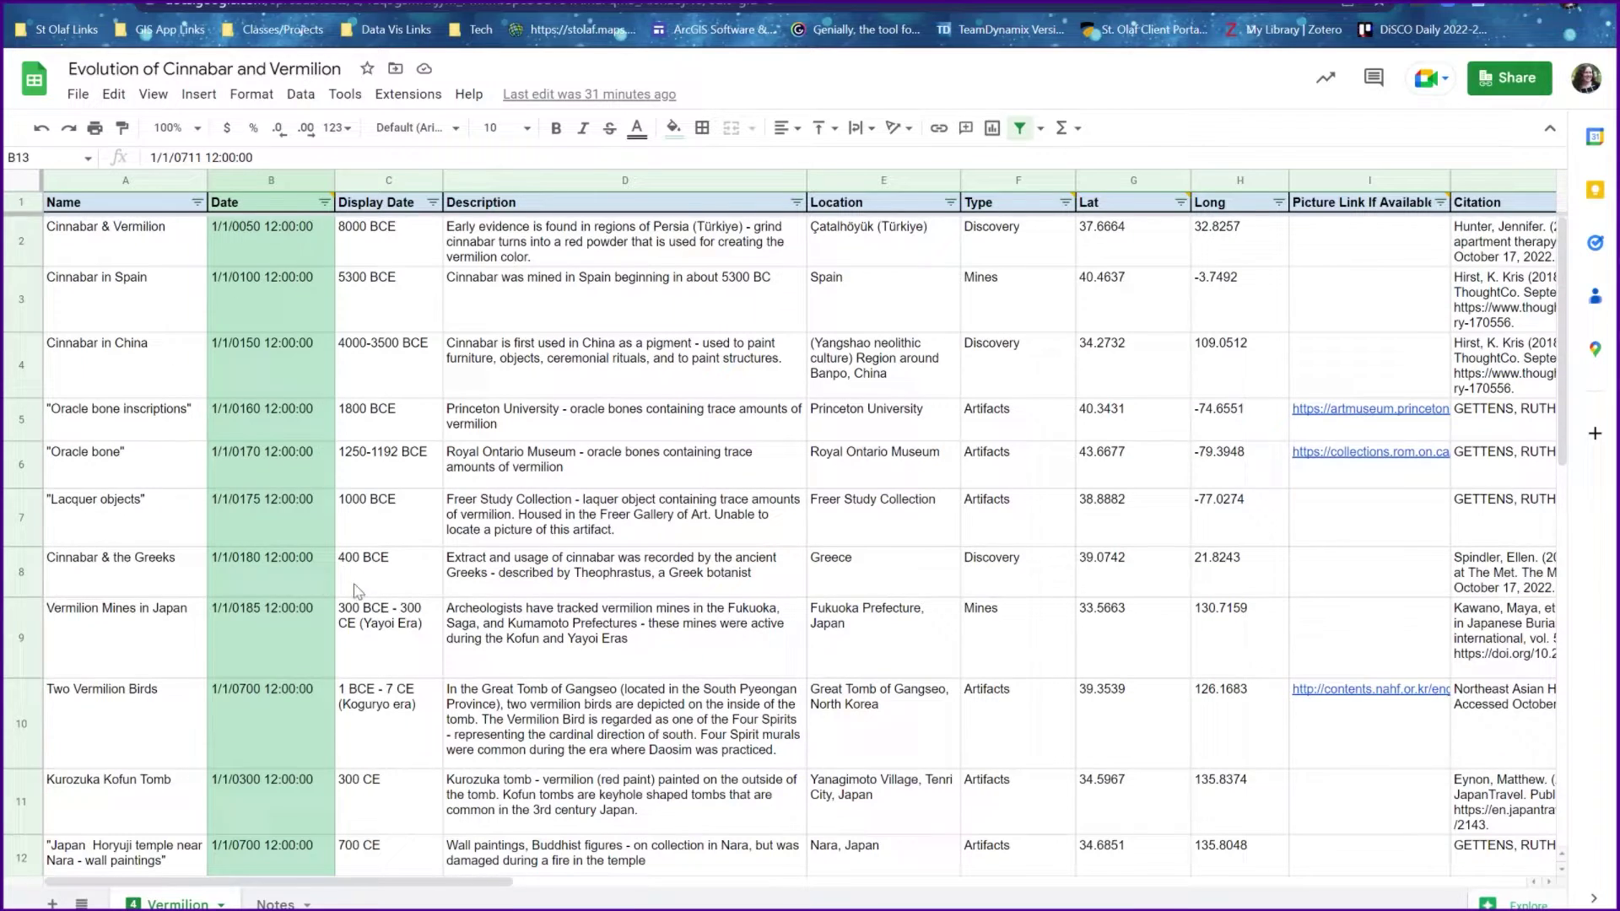
pyautogui.click(267, 506)
pyautogui.click(265, 455)
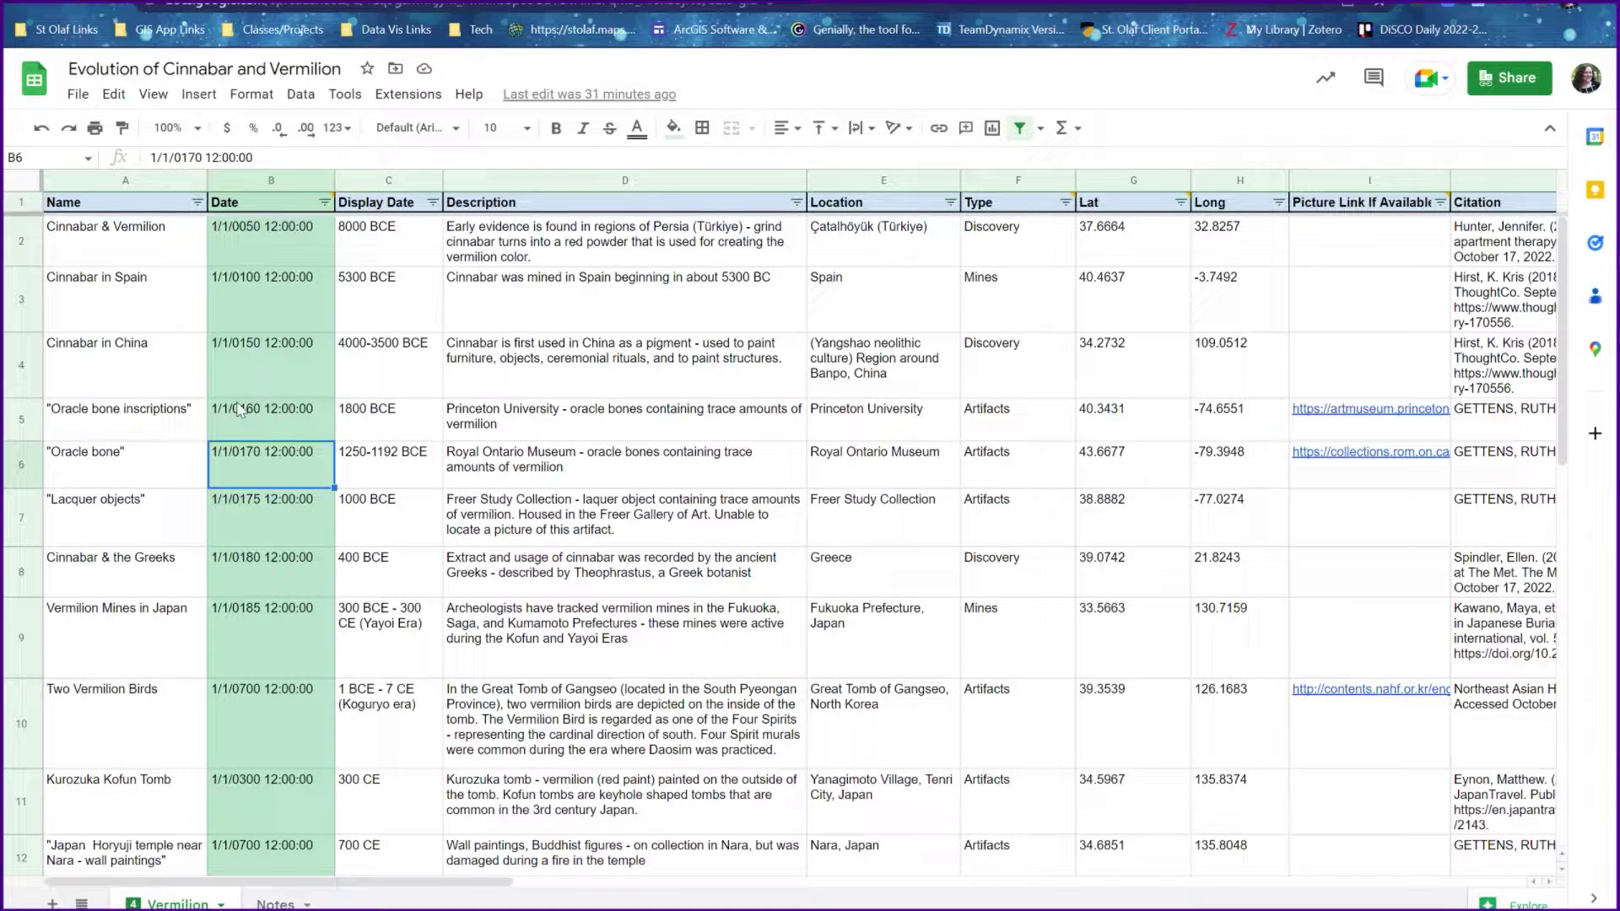
pyautogui.click(248, 384)
pyautogui.click(256, 291)
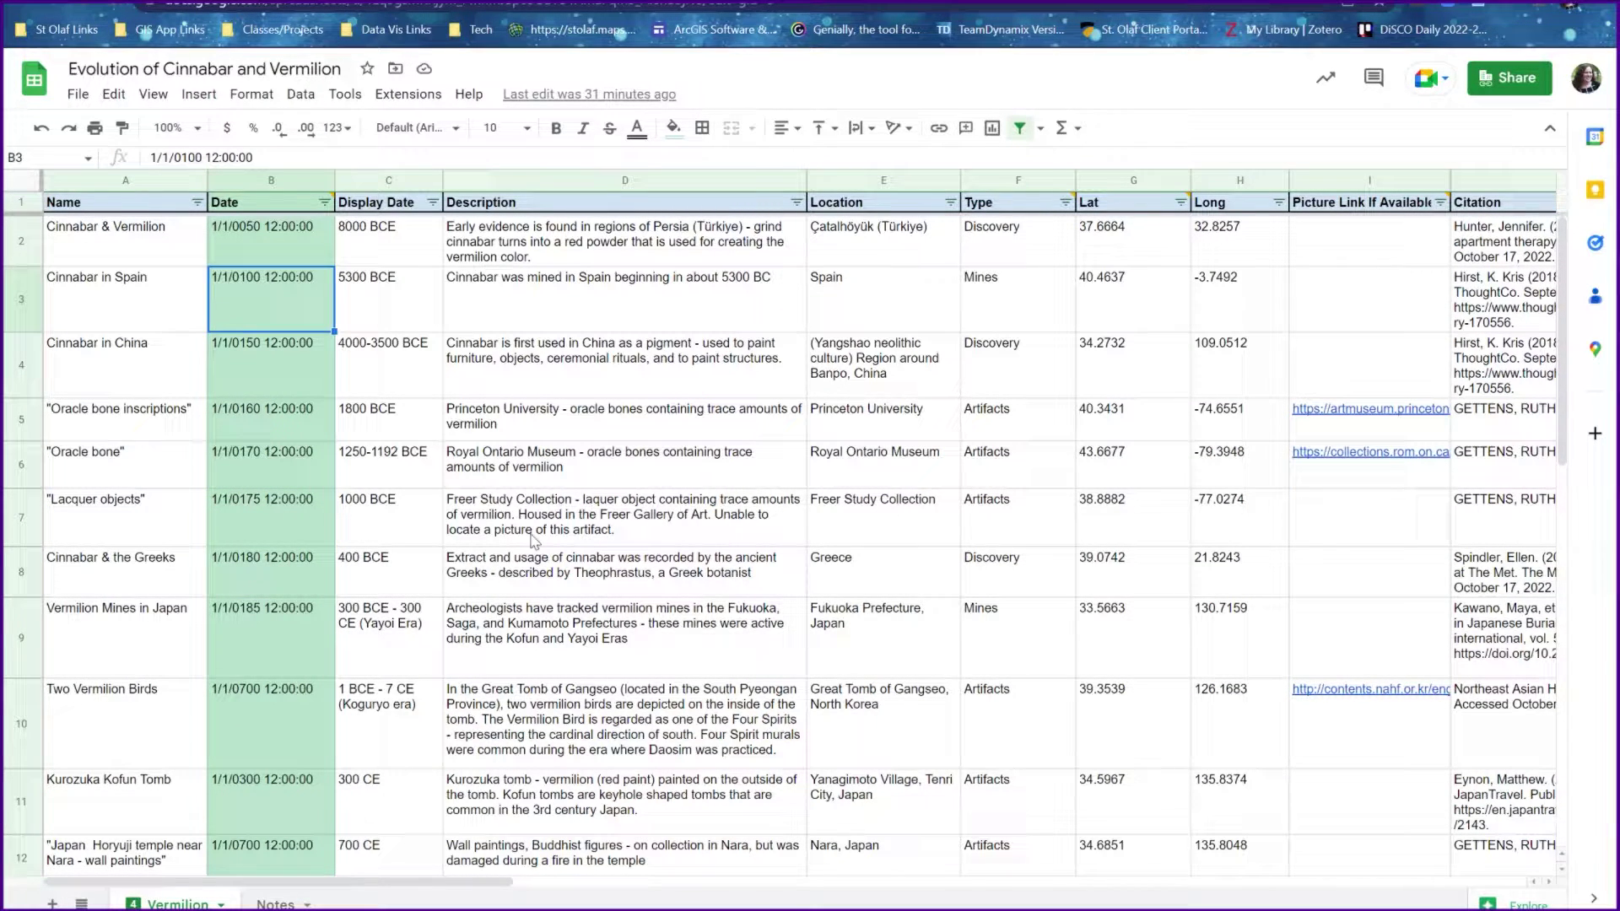
# Cross-check the 400 BCE and Two Vermilion Birds Display Dates against their backfilled dates.
pyautogui.click(388, 576)
pyautogui.click(396, 727)
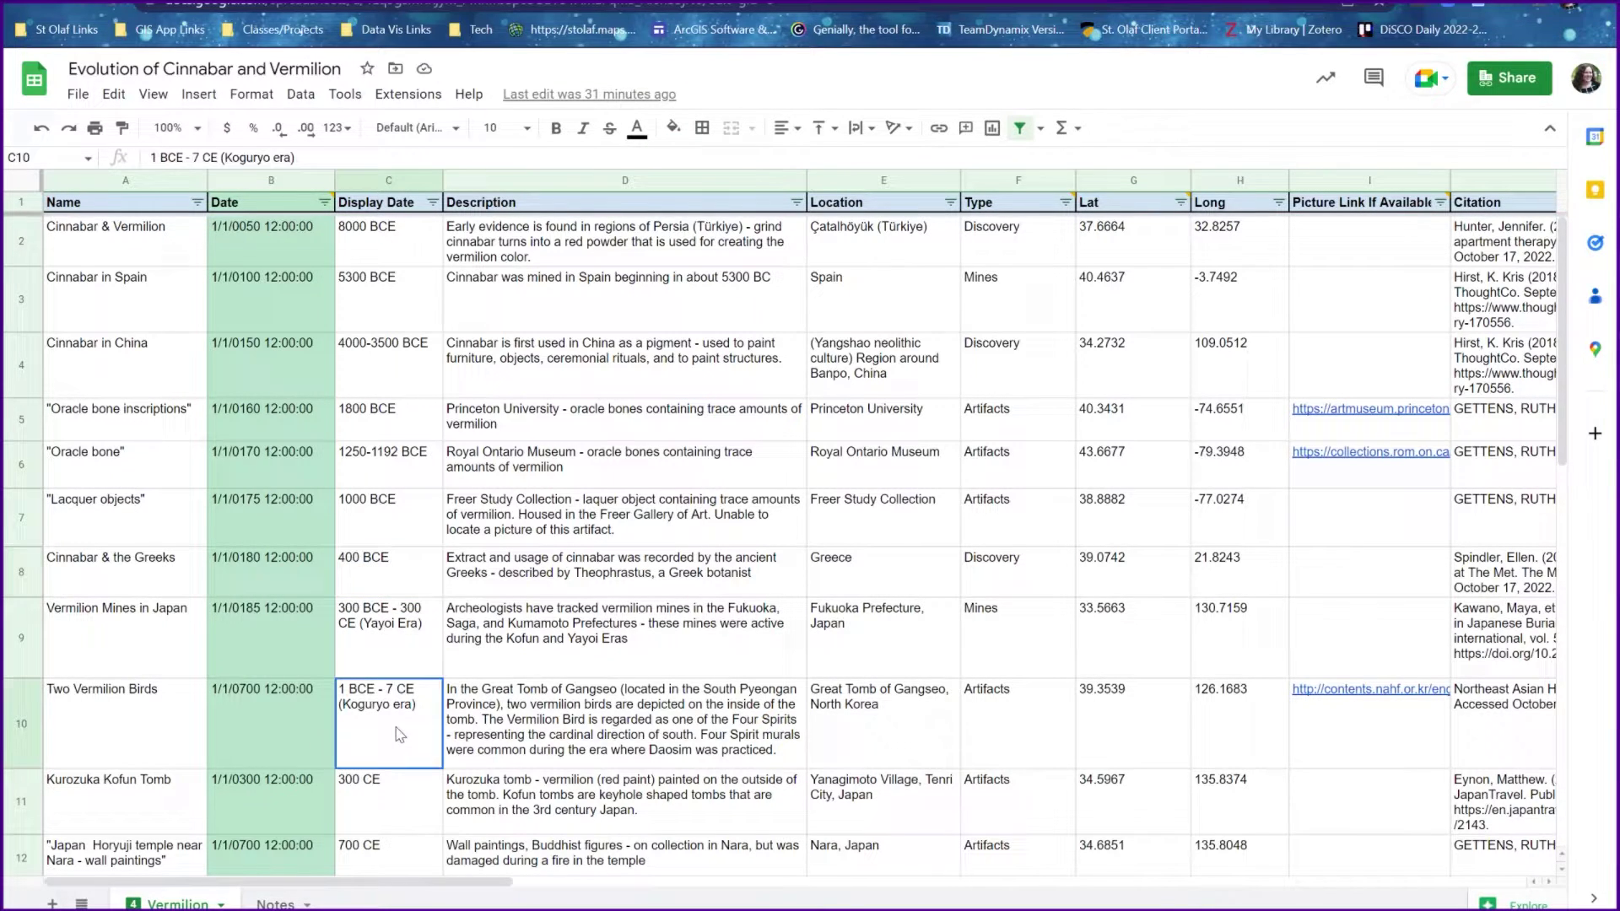
pyautogui.click(275, 711)
pyautogui.click(255, 626)
pyautogui.click(261, 561)
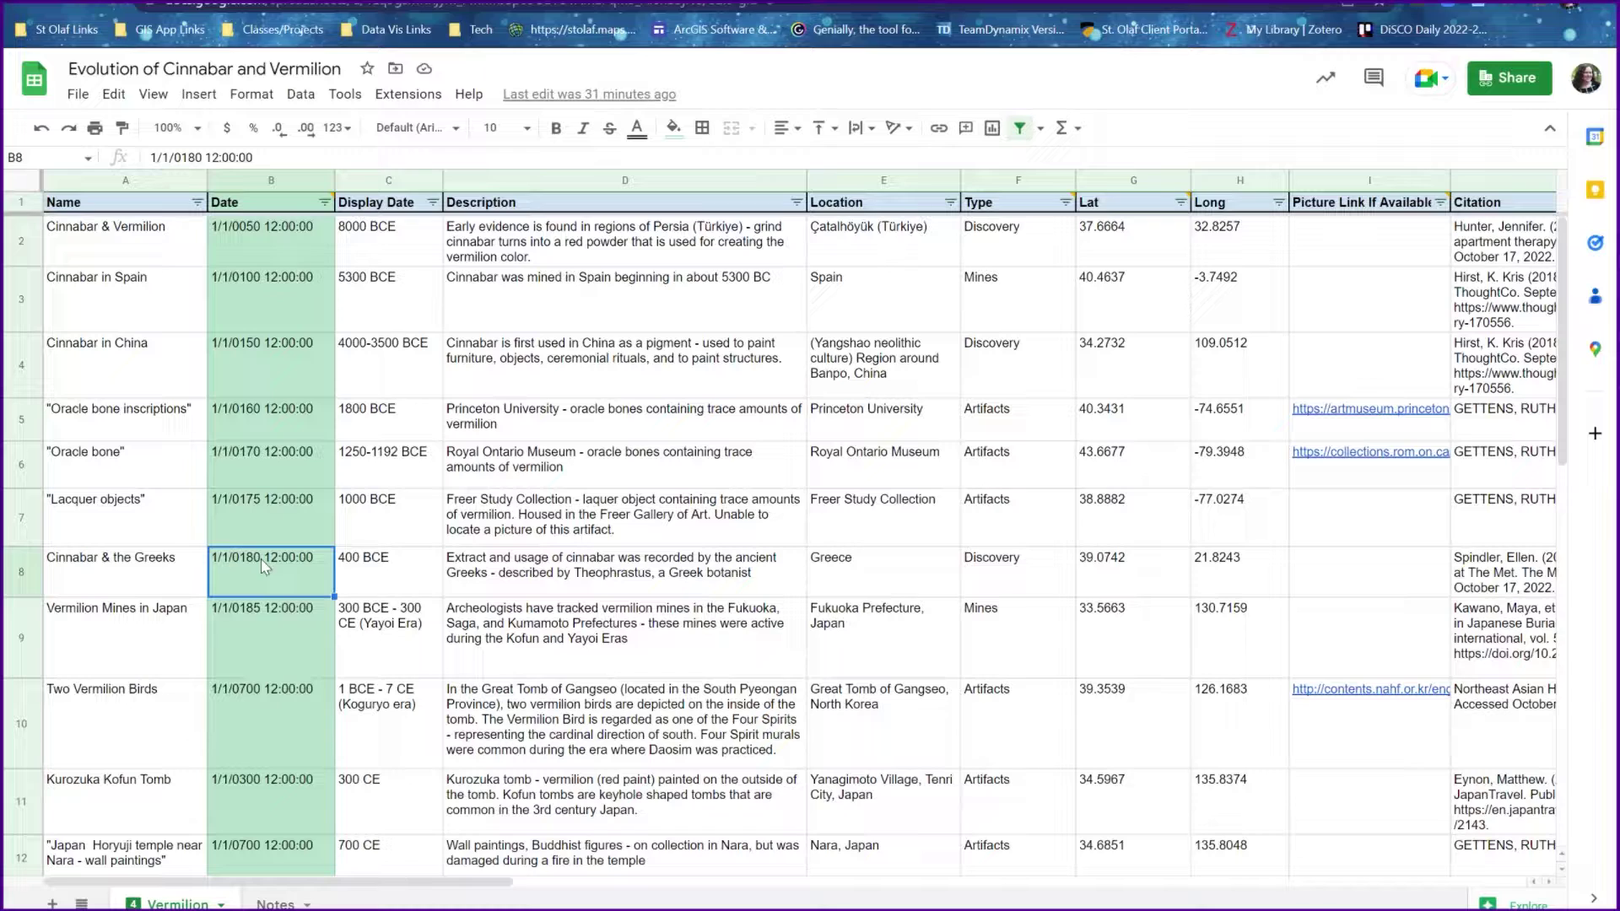
pyautogui.click(266, 525)
# Compare the Oracle bone row's backfilled date 1/1/0160 in B5 with its Display Date 1800 BCE.
pyautogui.click(256, 455)
pyautogui.click(255, 423)
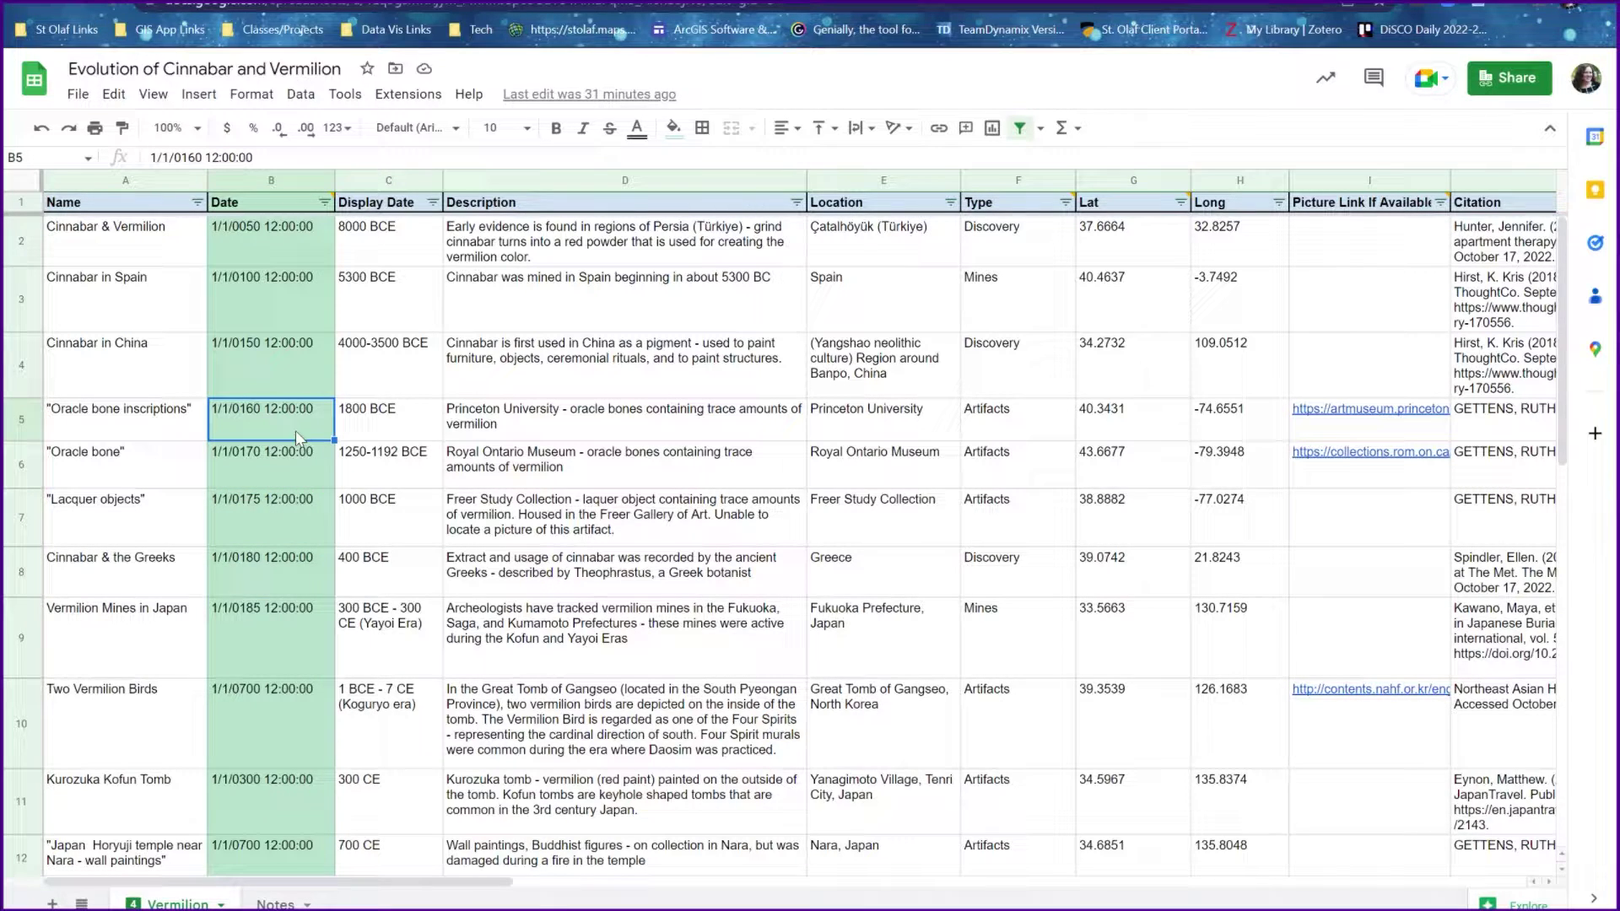
pyautogui.click(395, 430)
pyautogui.click(299, 430)
pyautogui.click(369, 437)
pyautogui.click(152, 419)
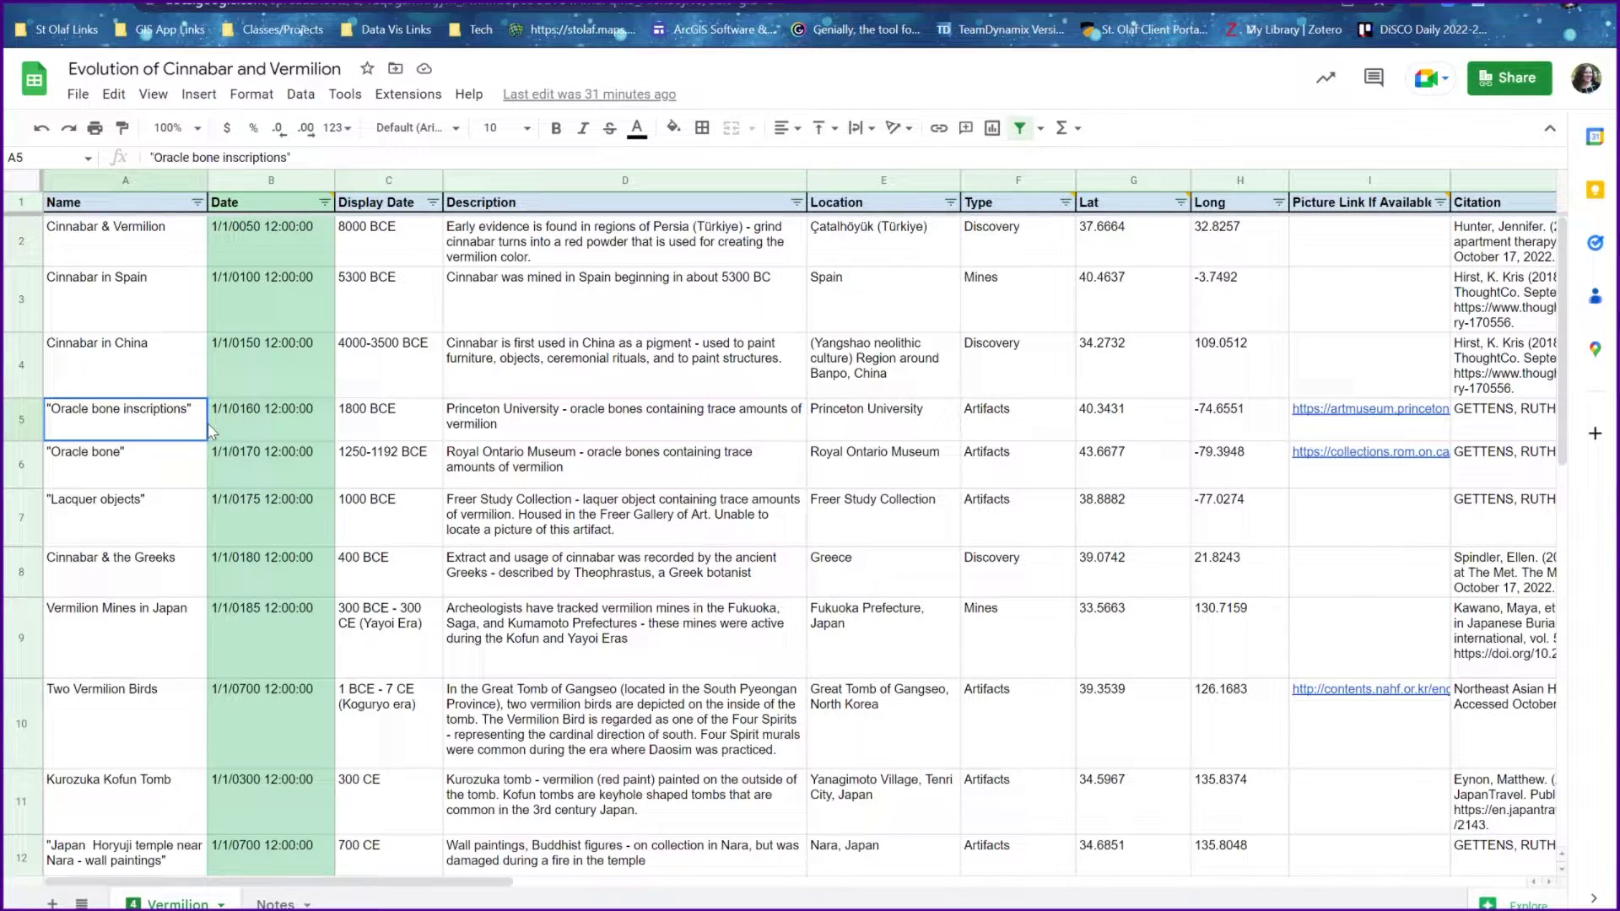
pyautogui.click(250, 418)
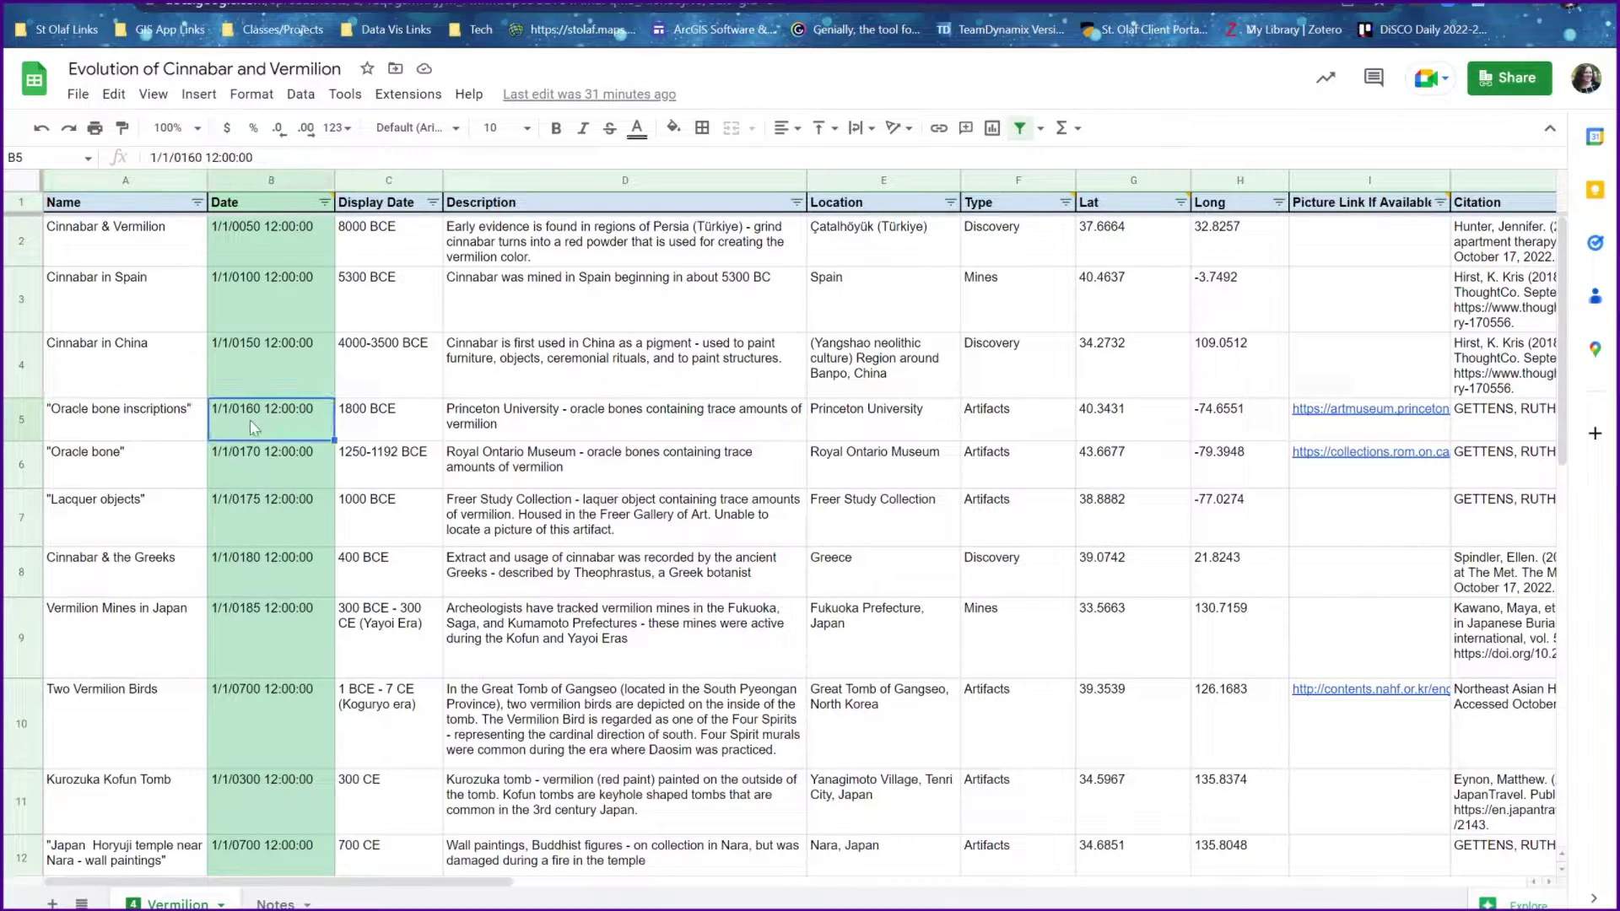
pyautogui.click(370, 429)
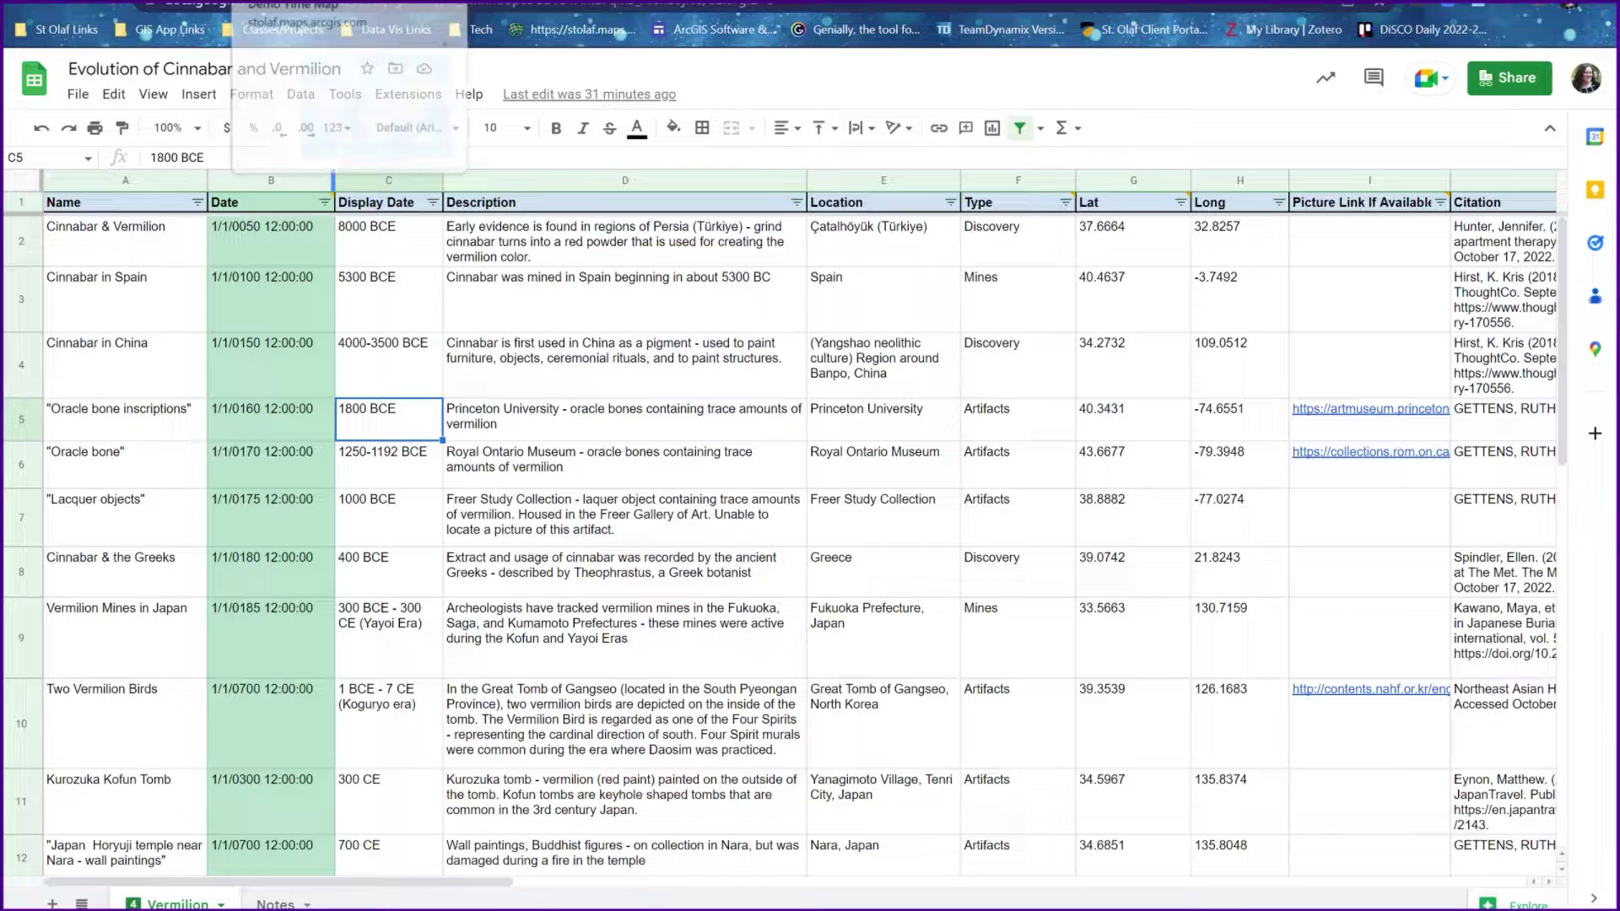
# On the Demo Time Map, recheck the sheet's Date column comment, then play the time animation.
pyautogui.click(350, 2)
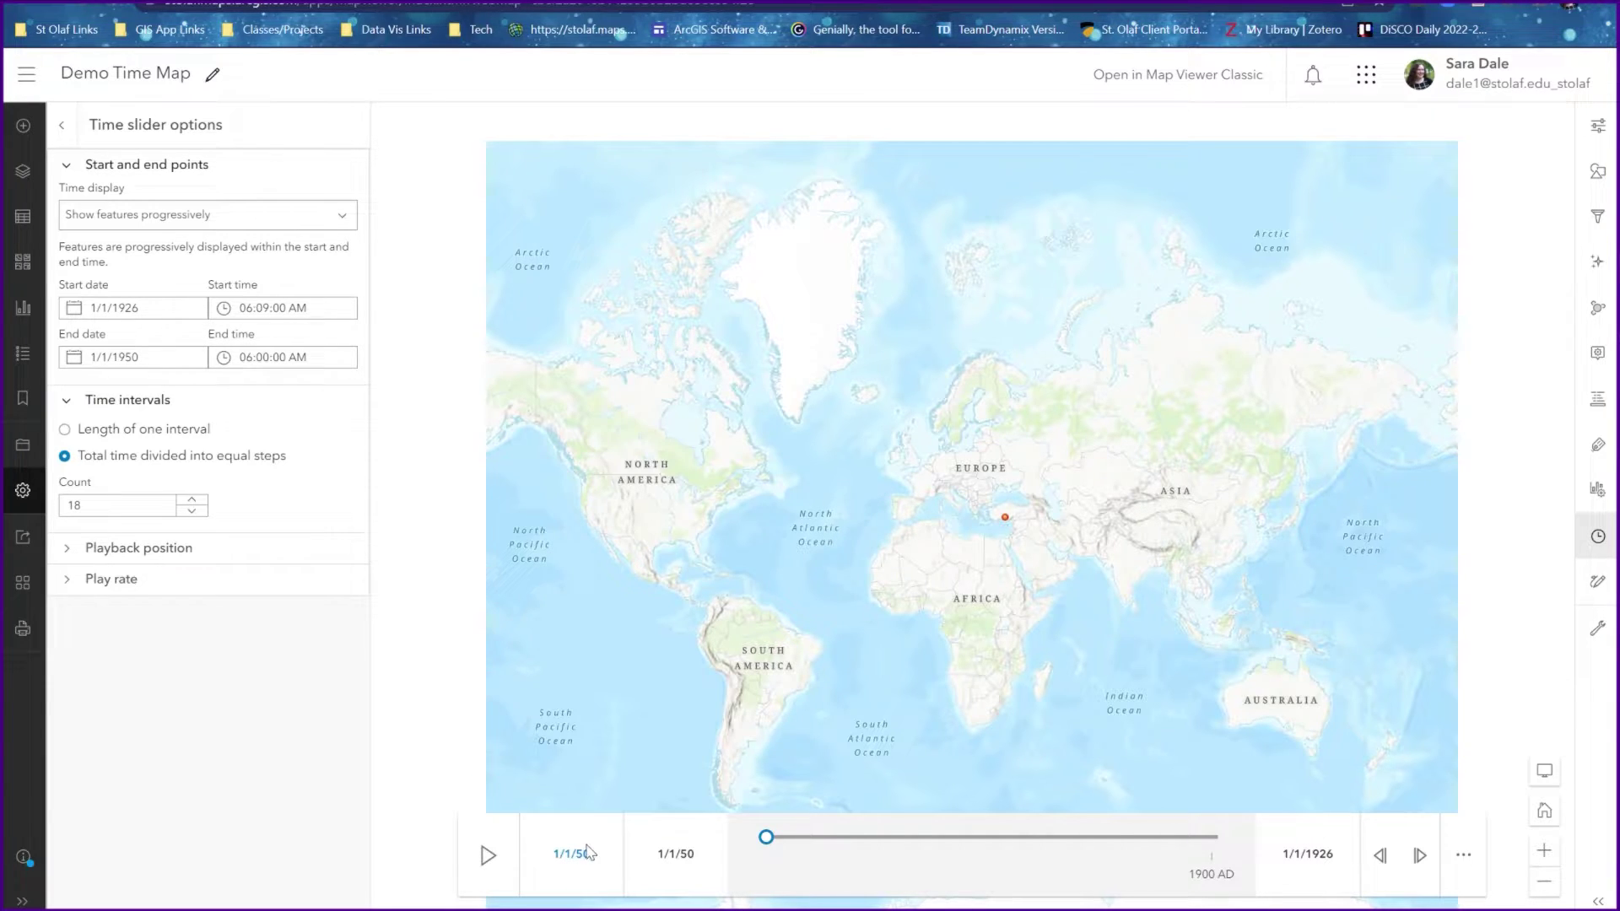
pyautogui.hotkey('ctrl', 'Tab')
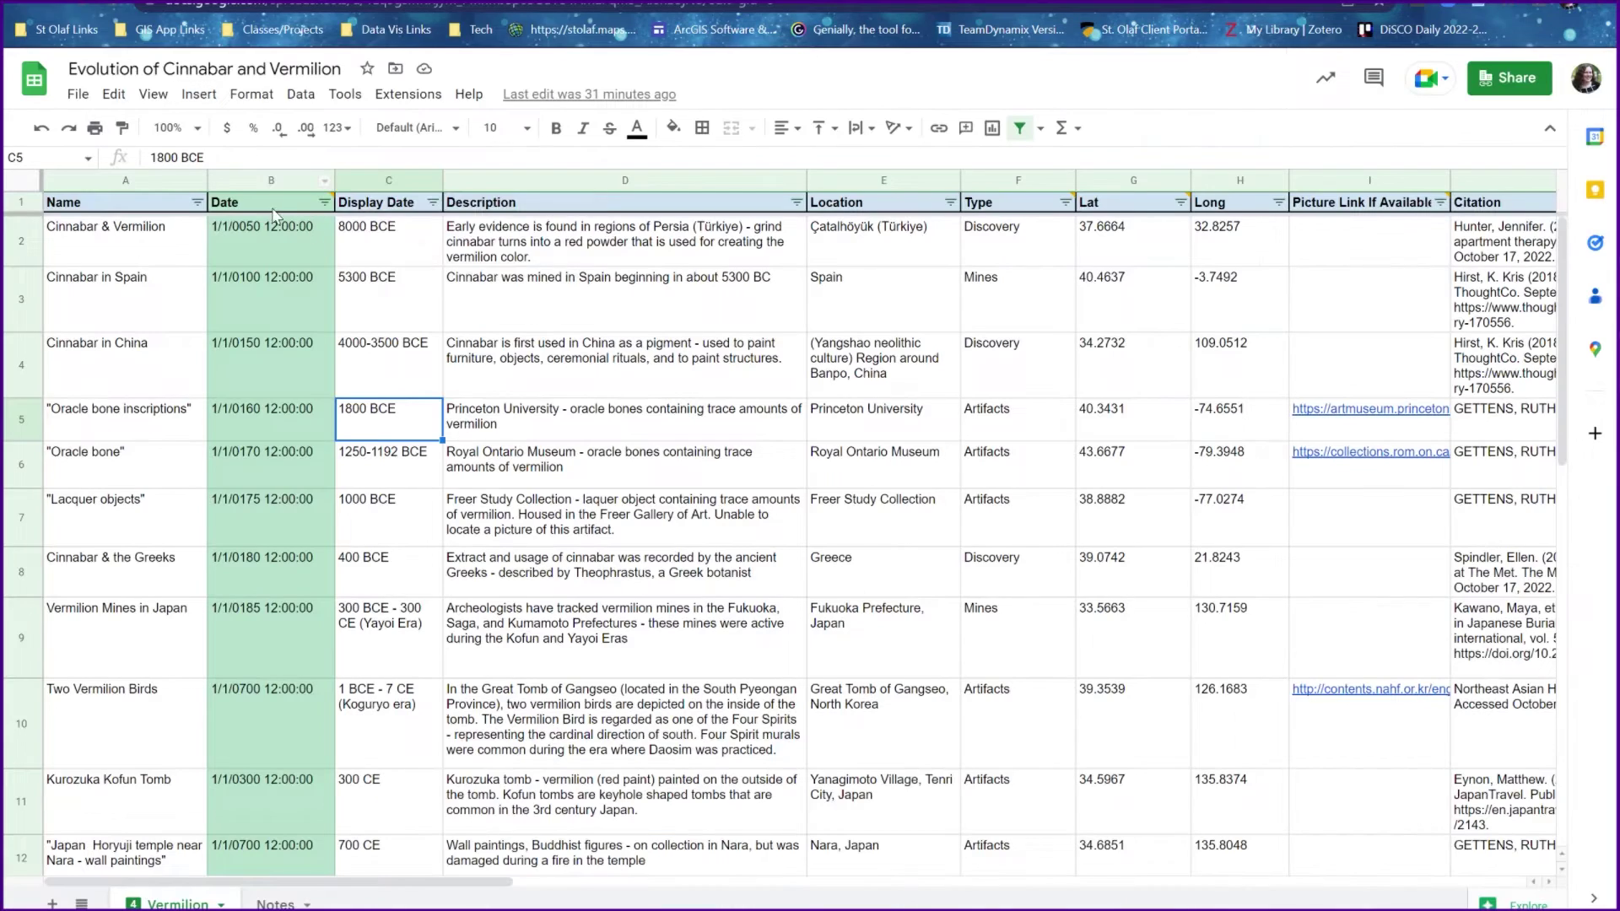
pyautogui.click(271, 180)
pyautogui.hotkey('ctrl', 'shift', 'Tab')
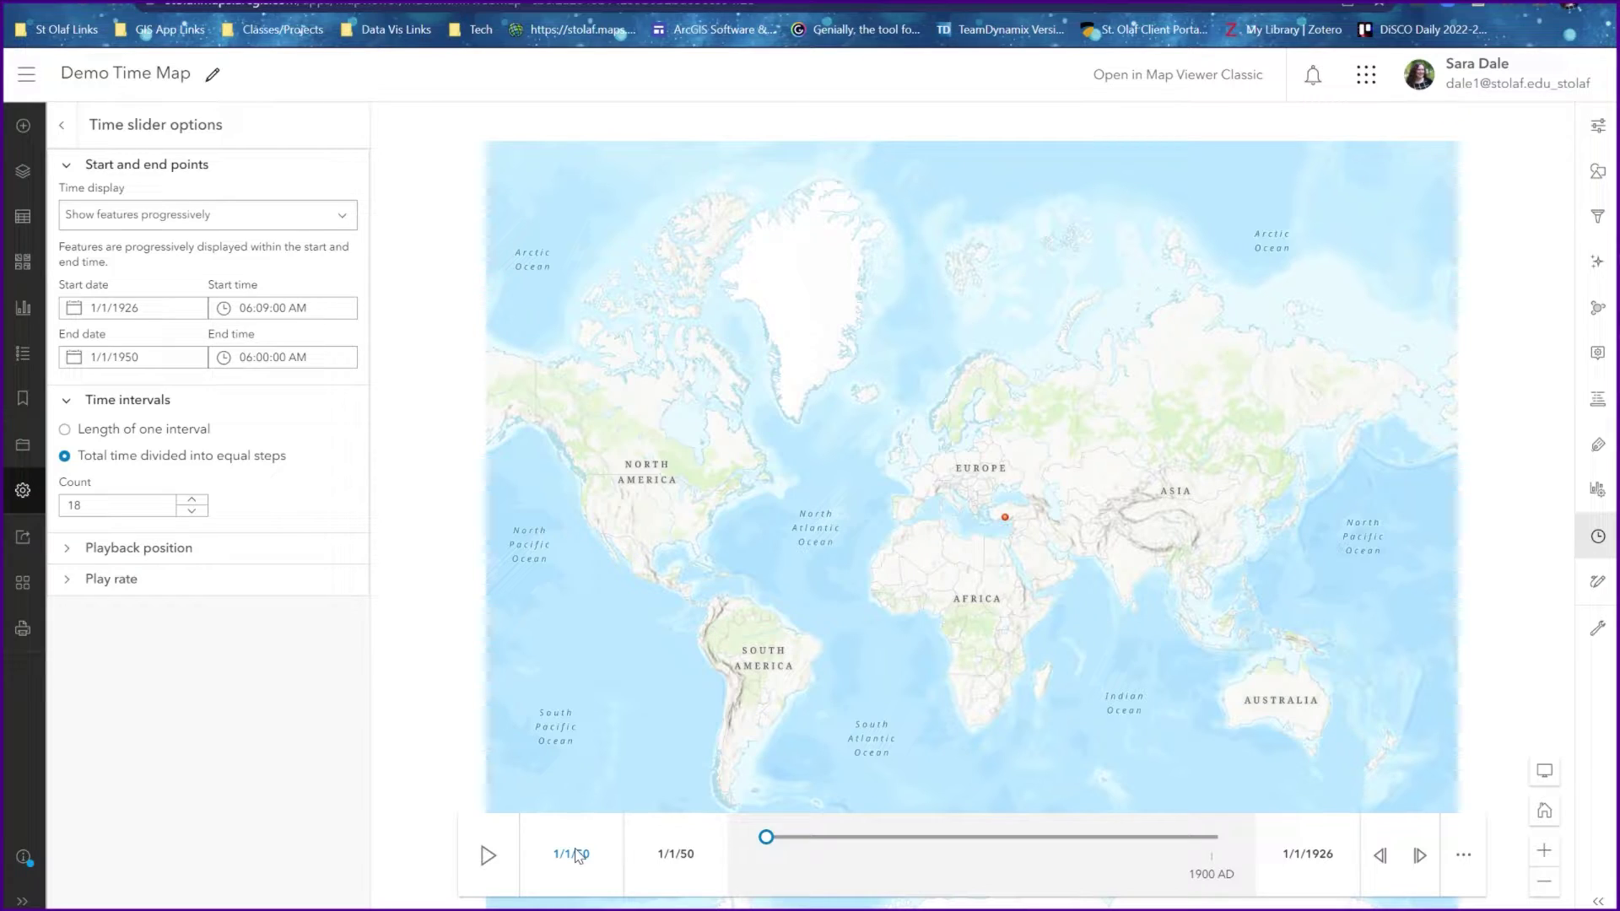
pyautogui.click(488, 855)
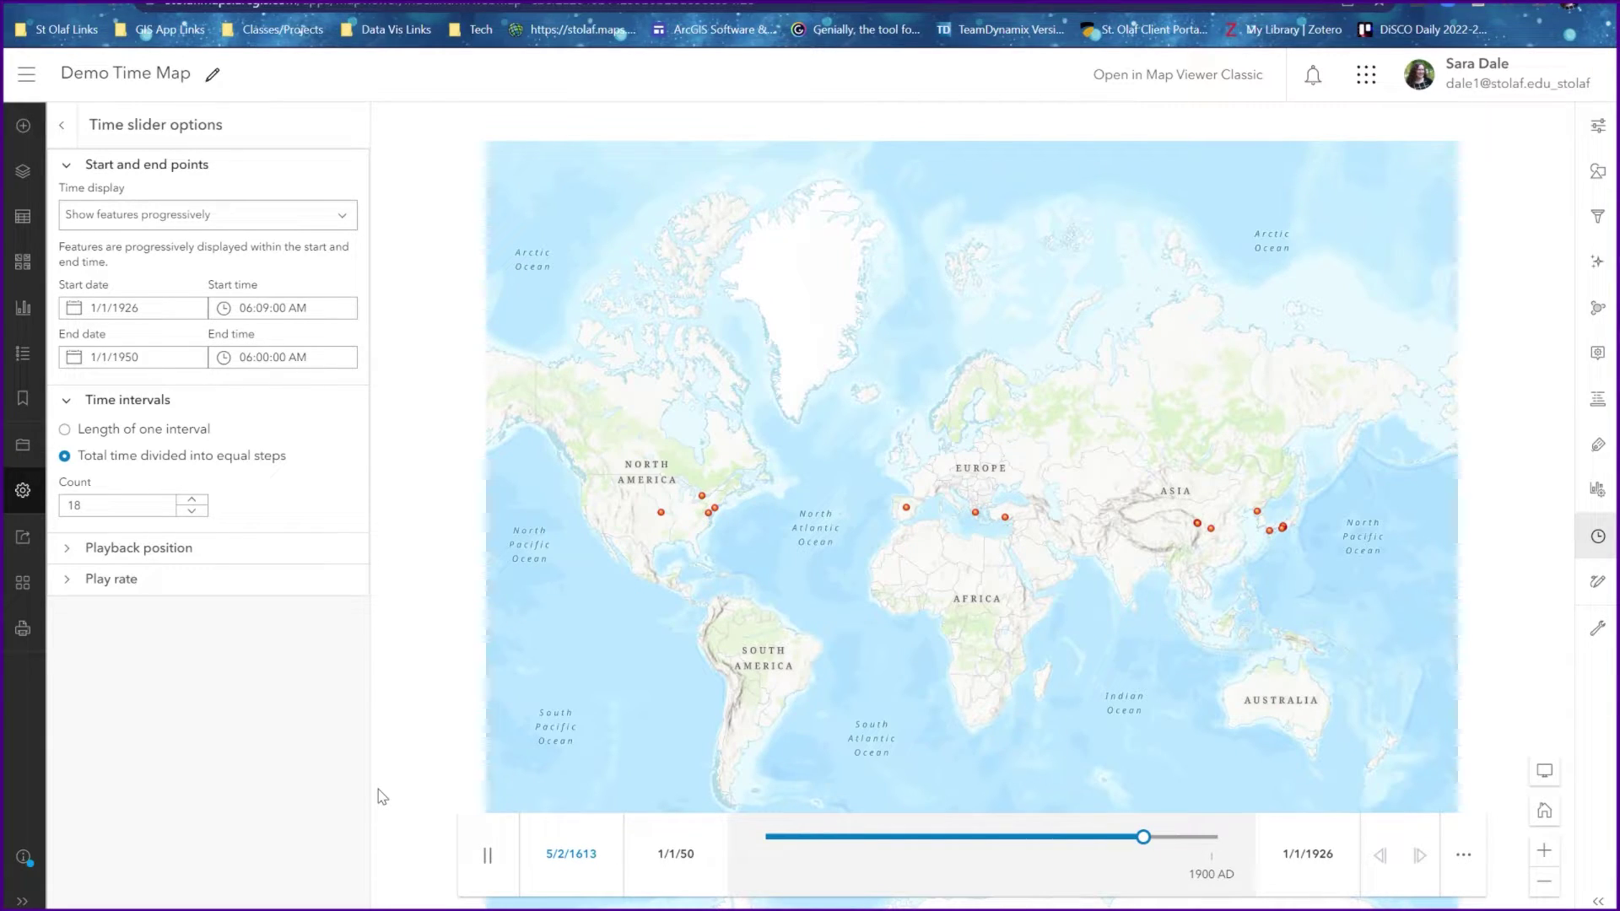
# Pause the animation at 7/22/1717 and open the Cinnabar in Spain point's pop-up.
pyautogui.click(489, 869)
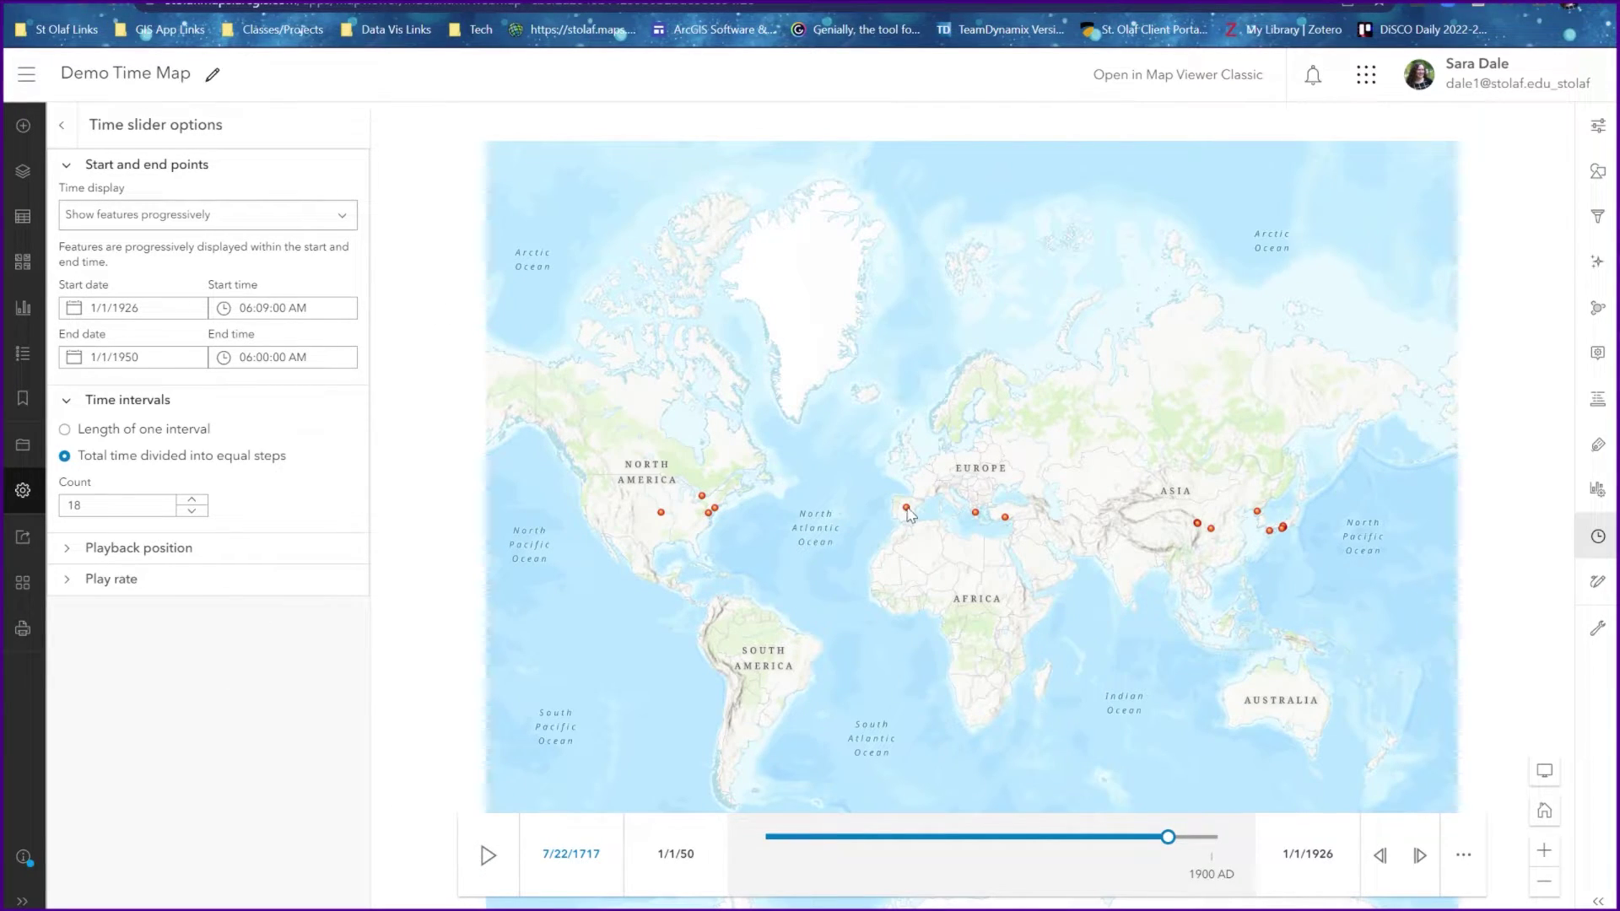
pyautogui.click(839, 460)
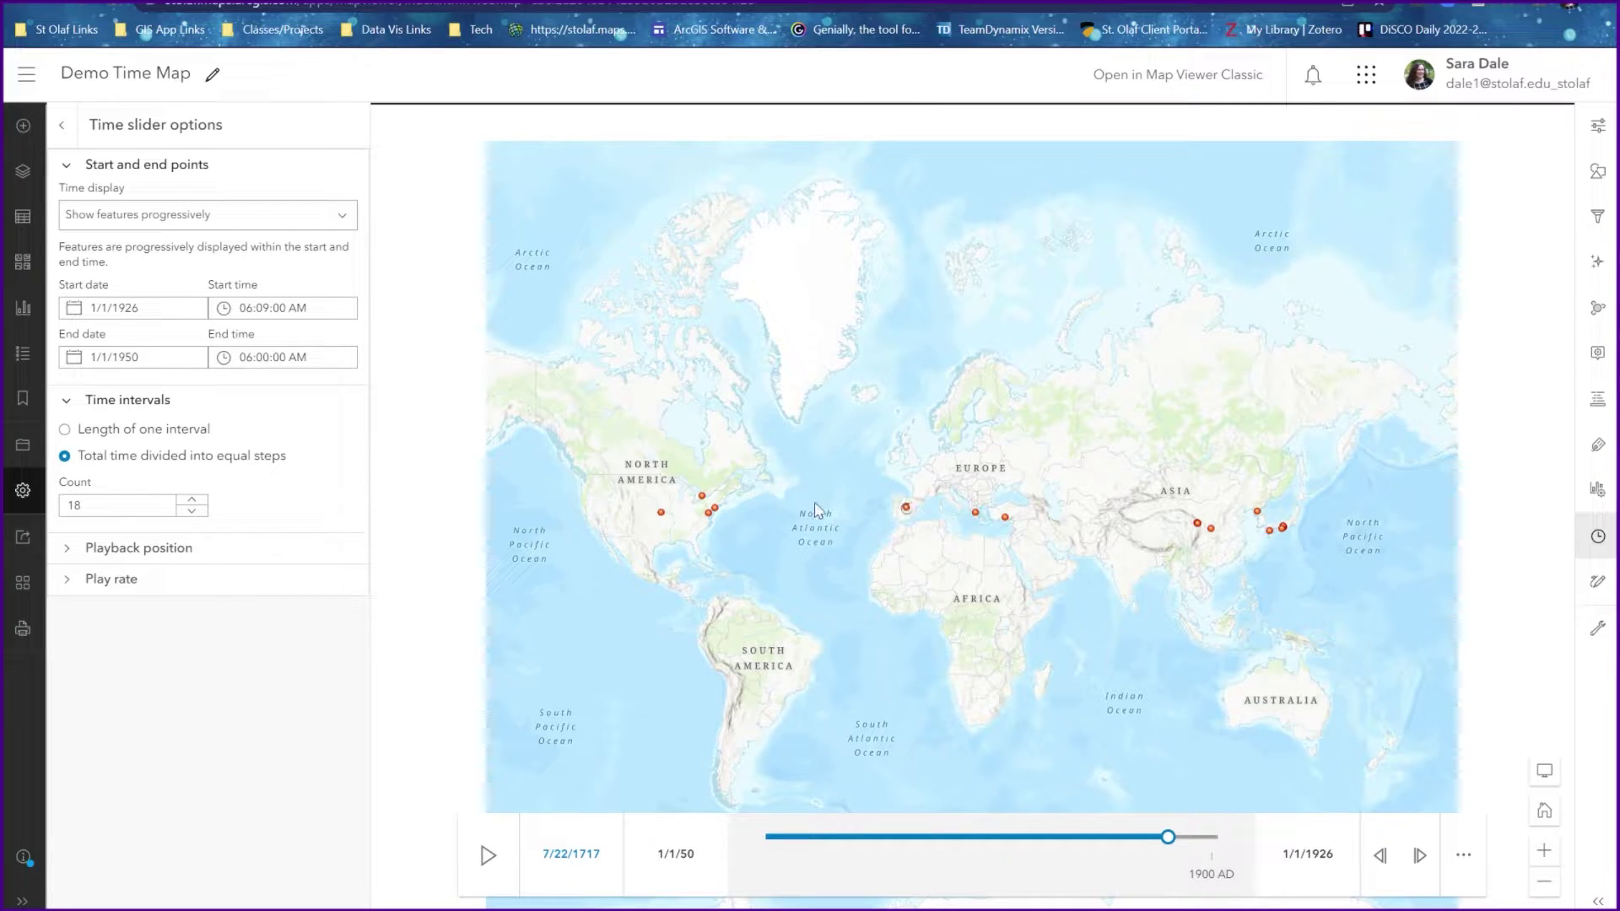
pyautogui.click(906, 507)
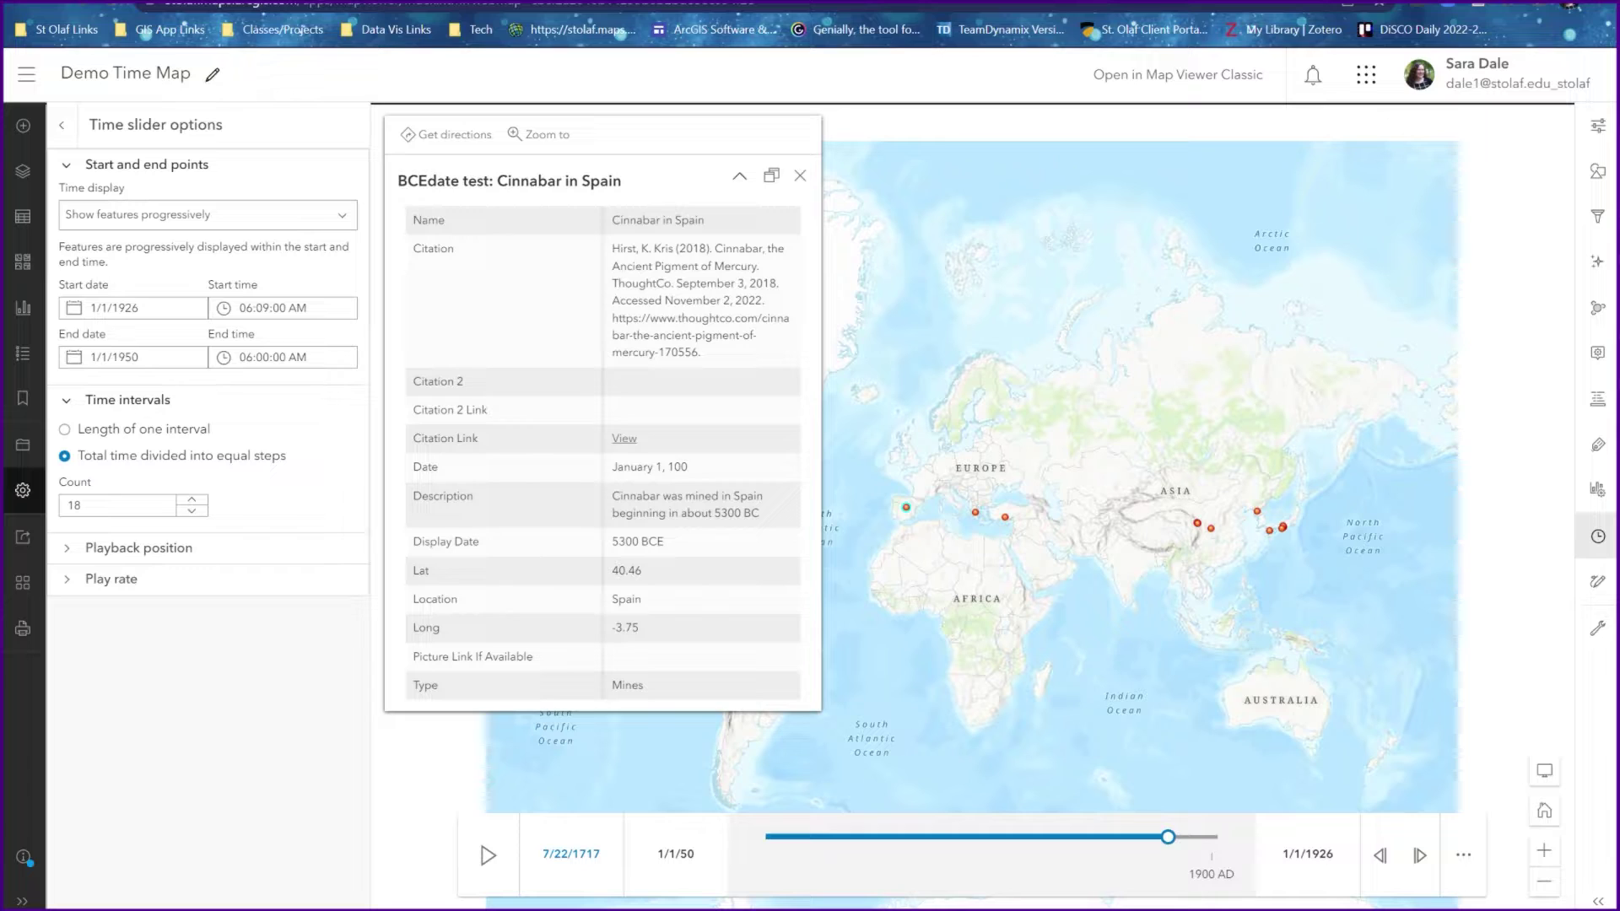
# Highlight the pop-up's Display Date and its Date value January 1, 100.
pyautogui.moveTo(413, 541); pyautogui.dragTo(479, 542)
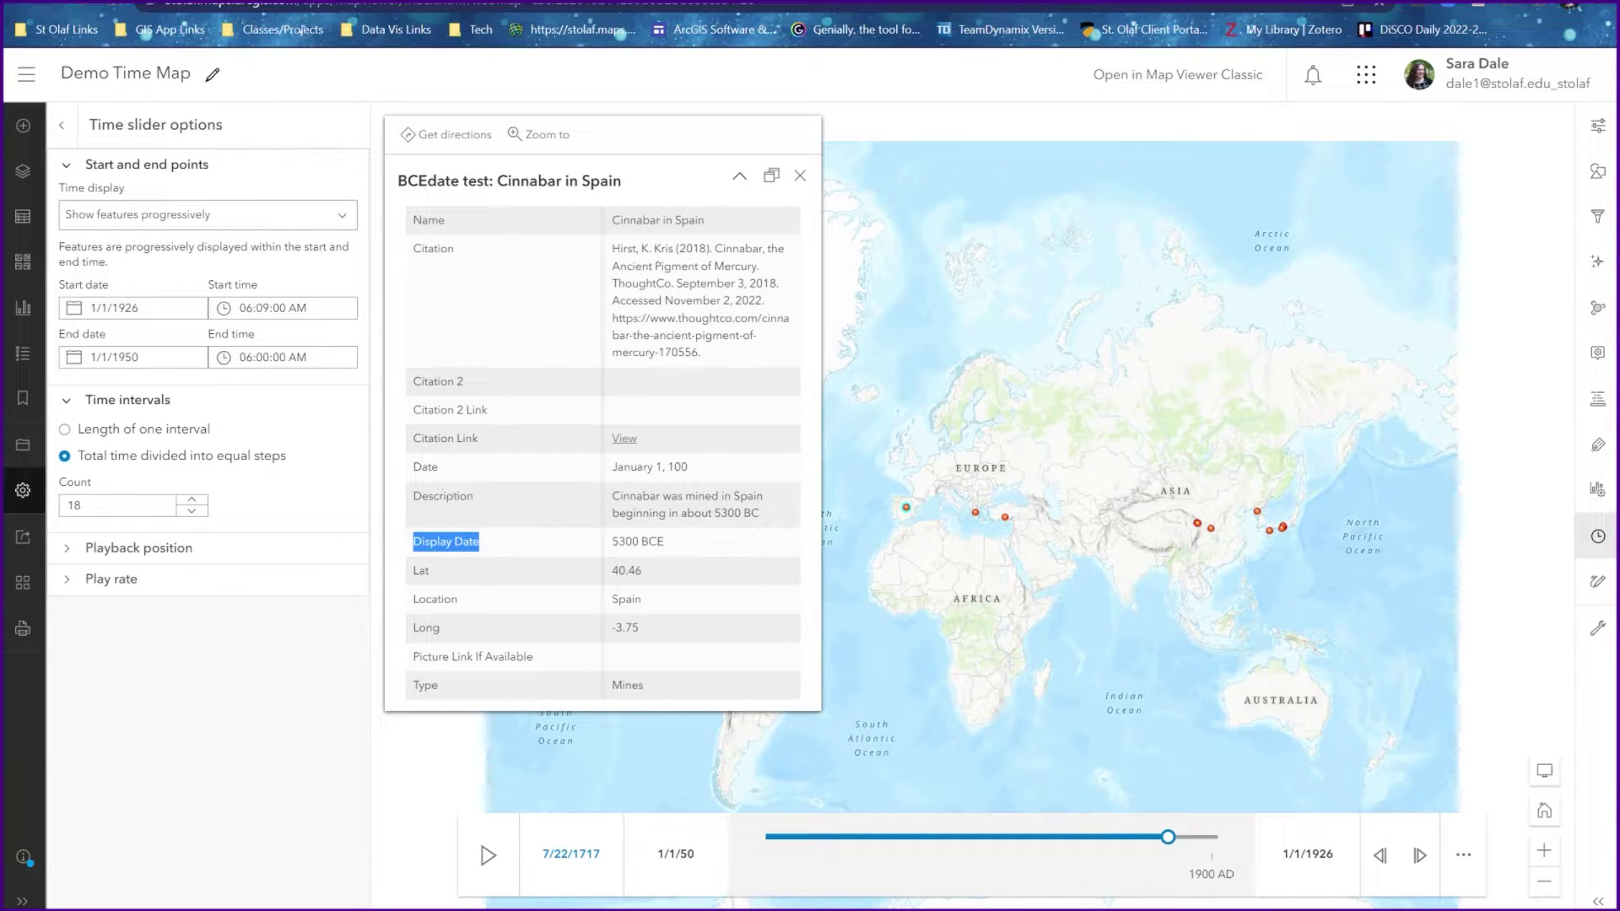
pyautogui.moveTo(413, 467); pyautogui.dragTo(438, 467)
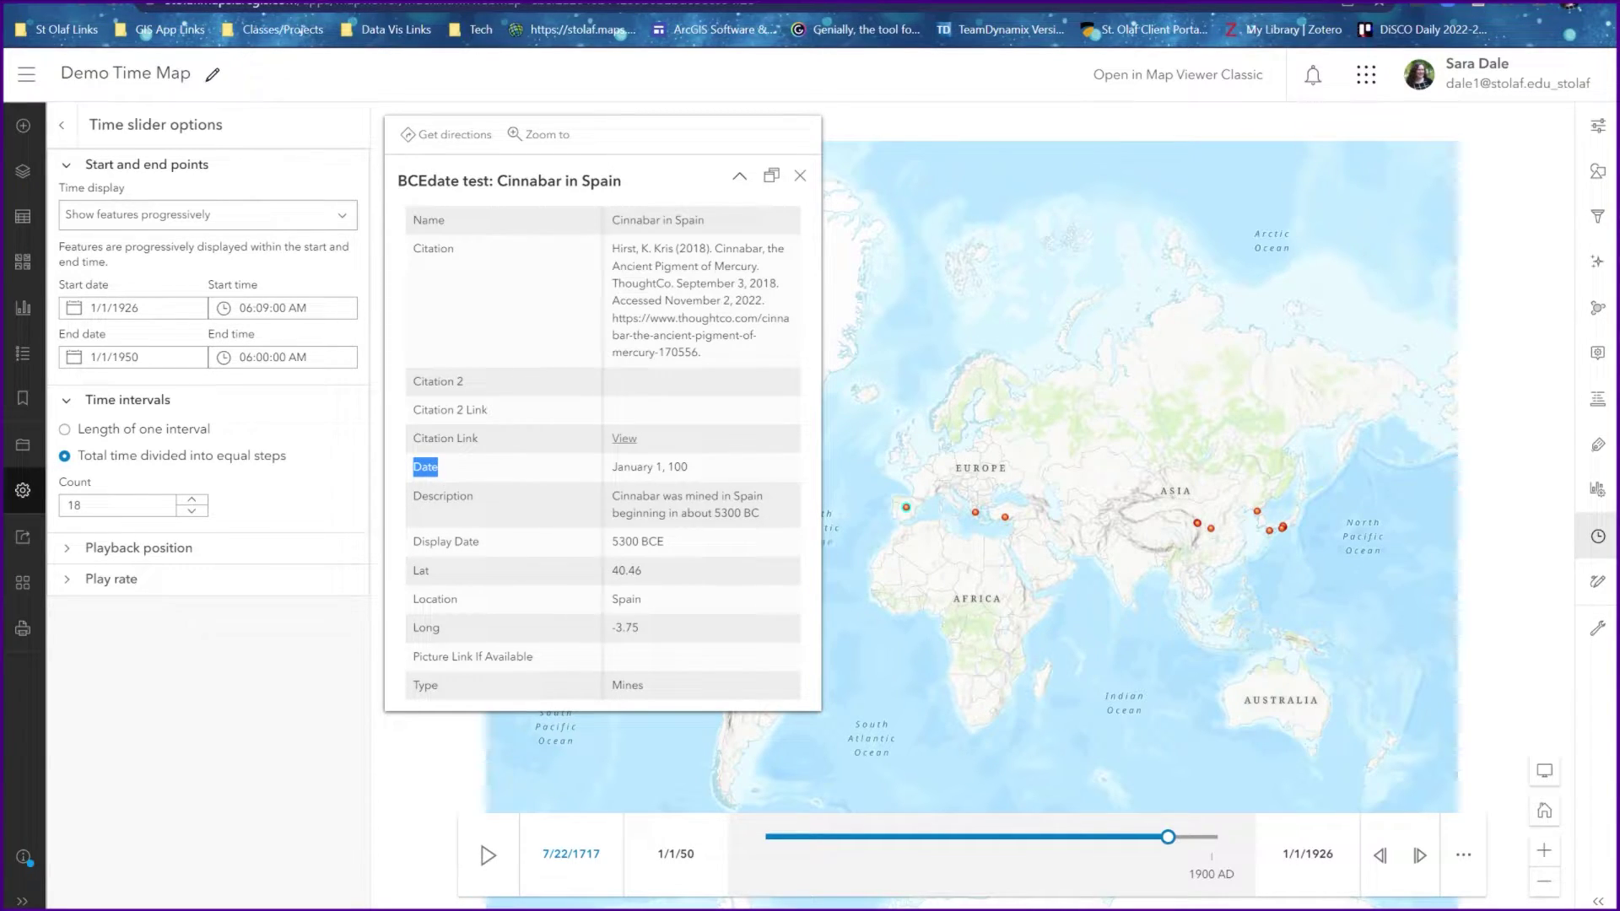
pyautogui.moveTo(690, 466); pyautogui.dragTo(433, 466)
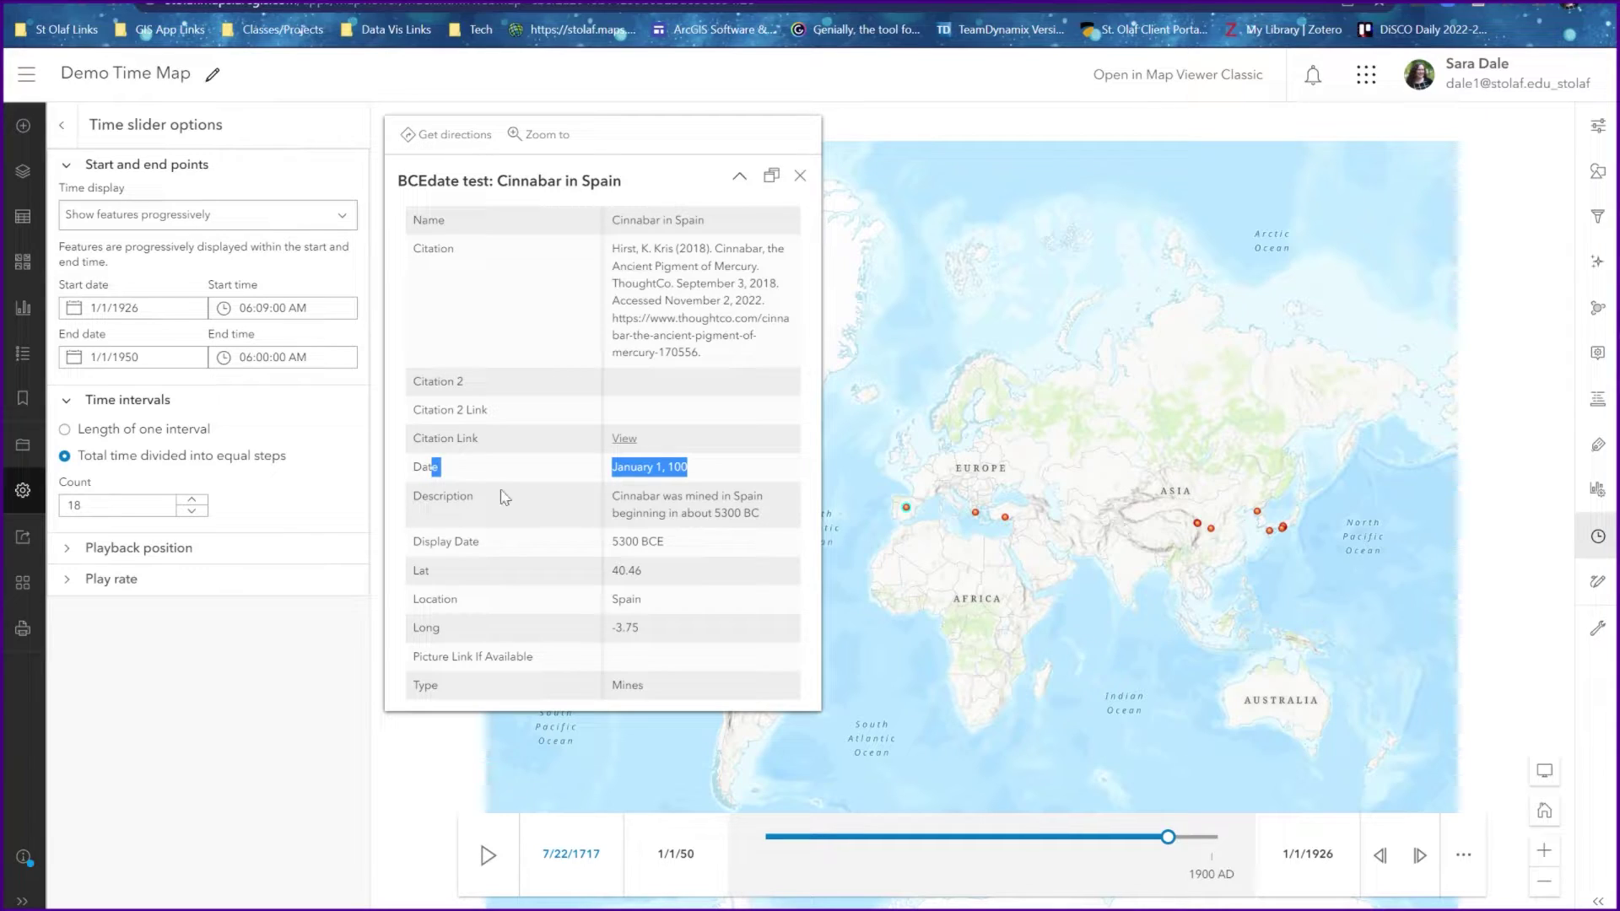
# Remove the Date, Lat and Long fields from the layer's pop-up field list.
pyautogui.click(1595, 355)
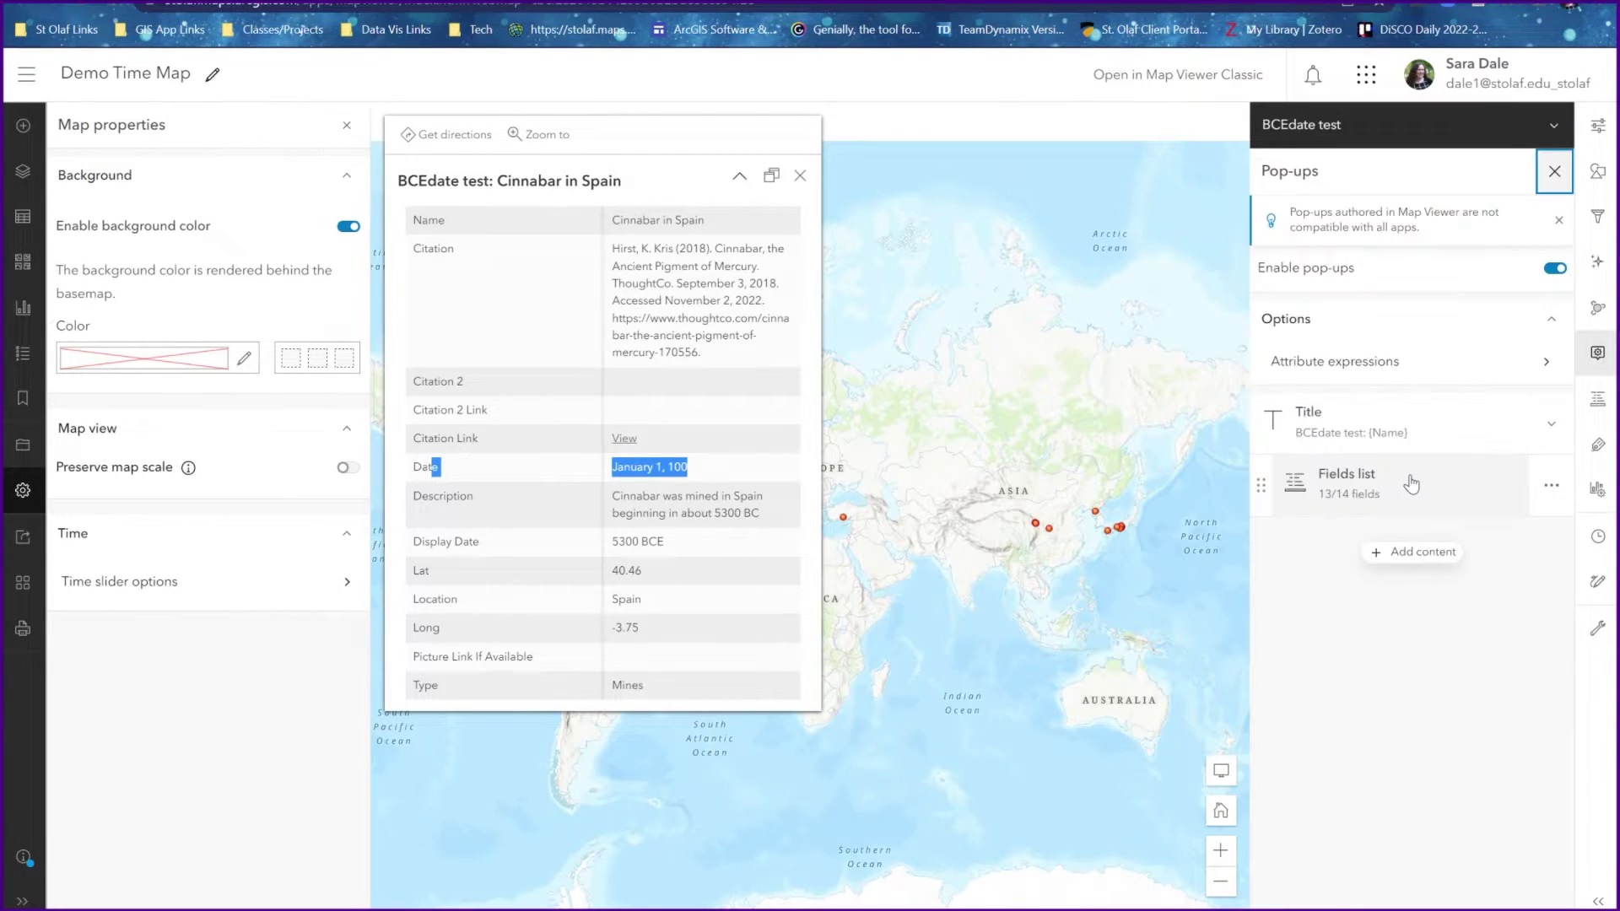
pyautogui.click(1381, 490)
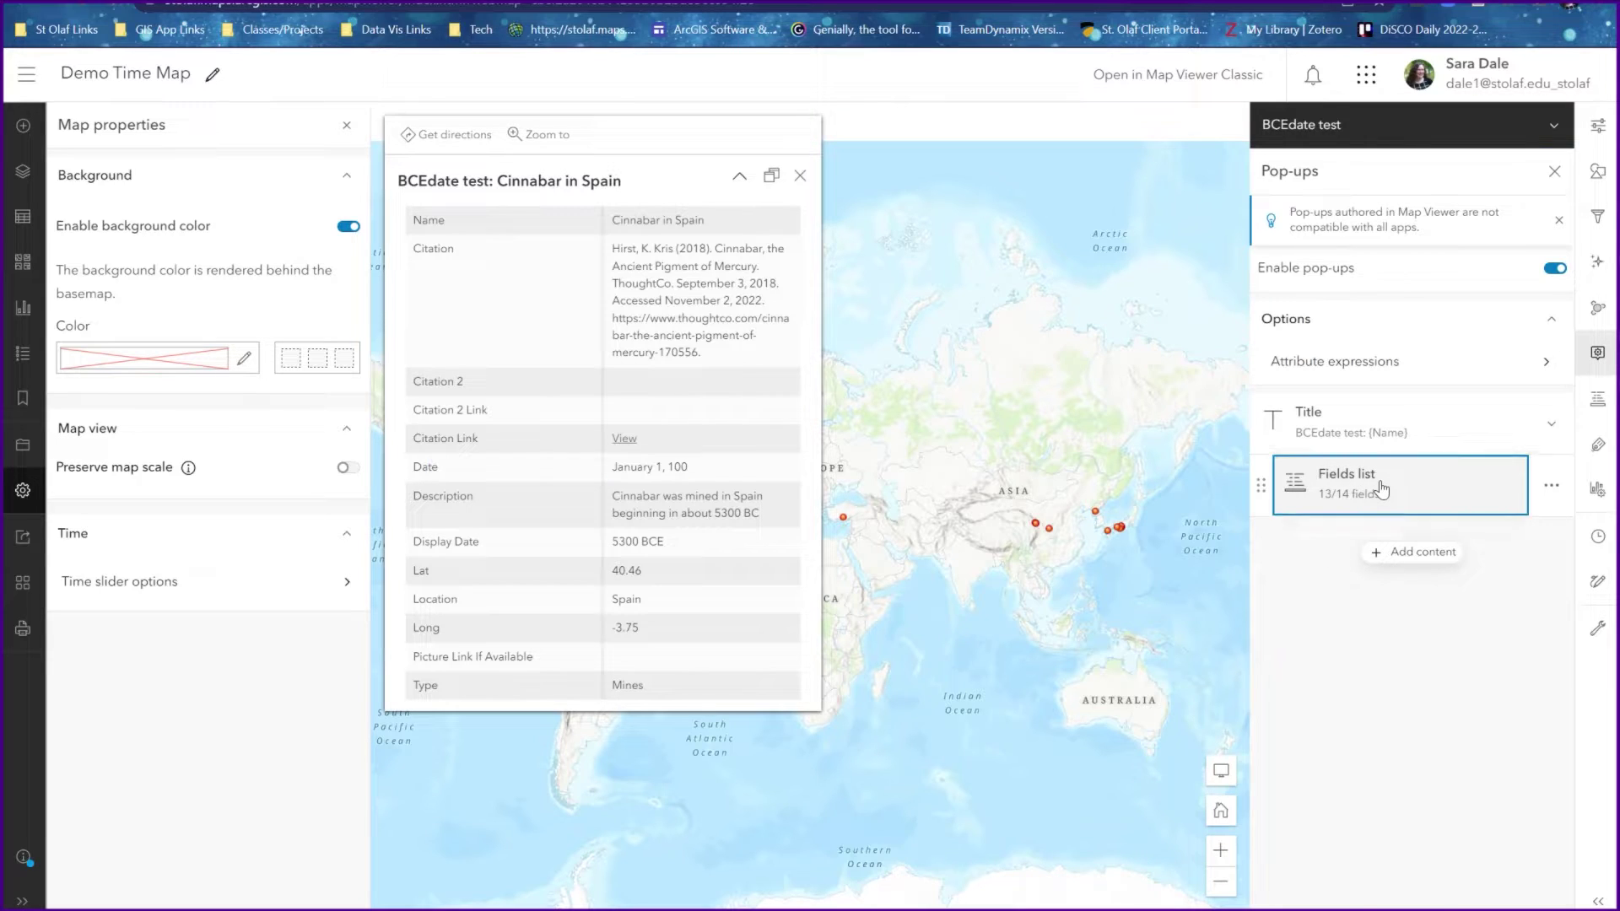
pyautogui.scroll(-3, 1435, 642)
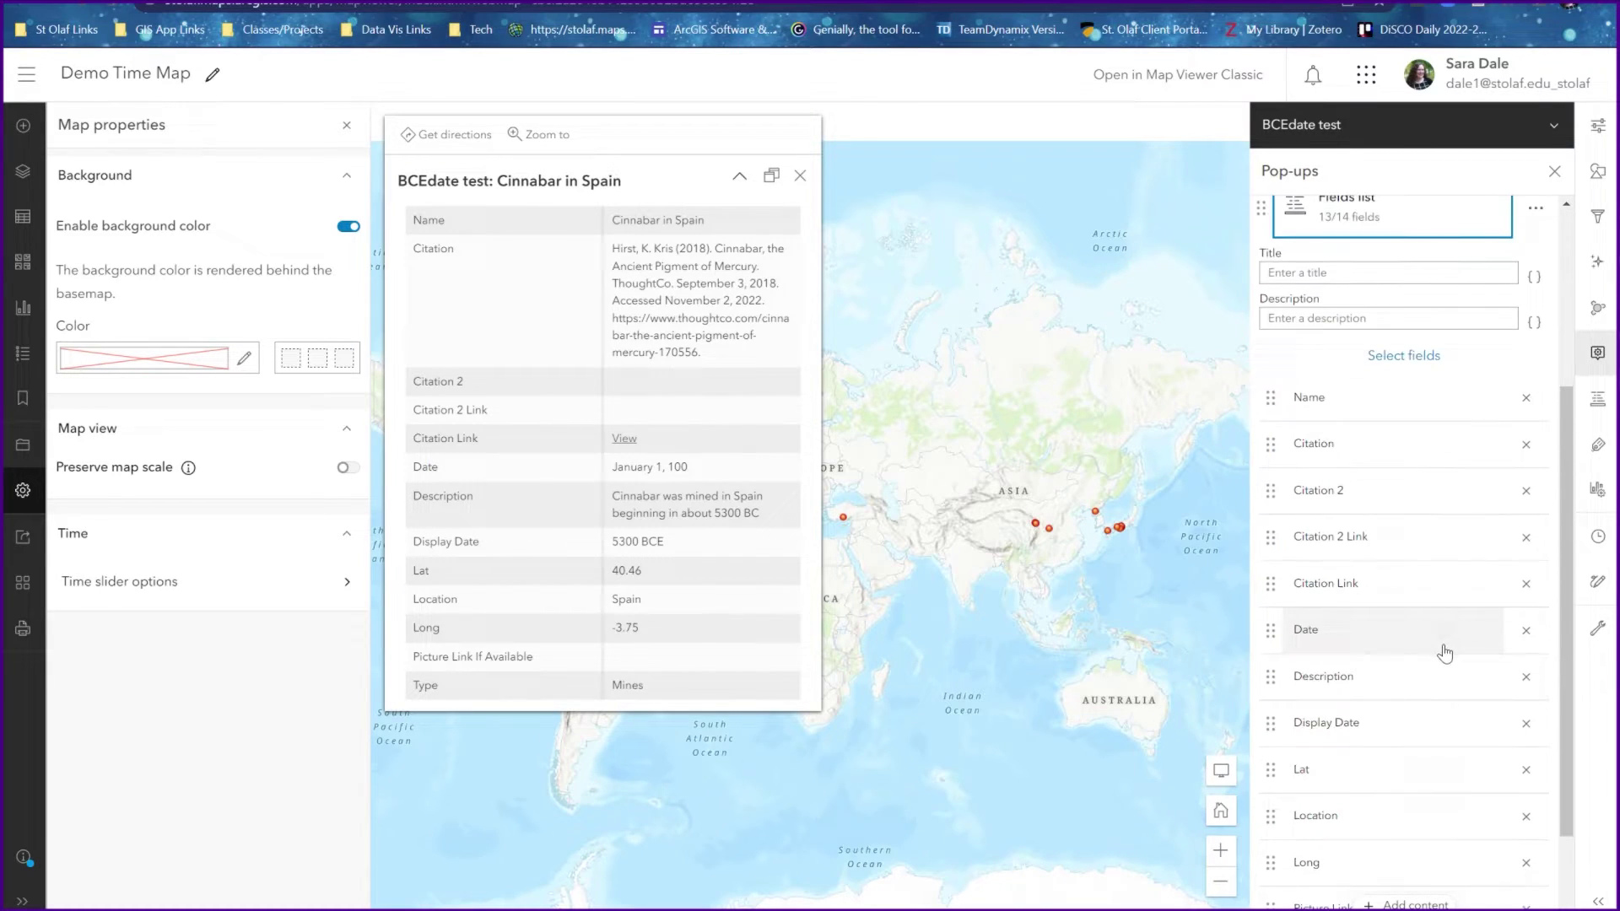
pyautogui.click(1527, 633)
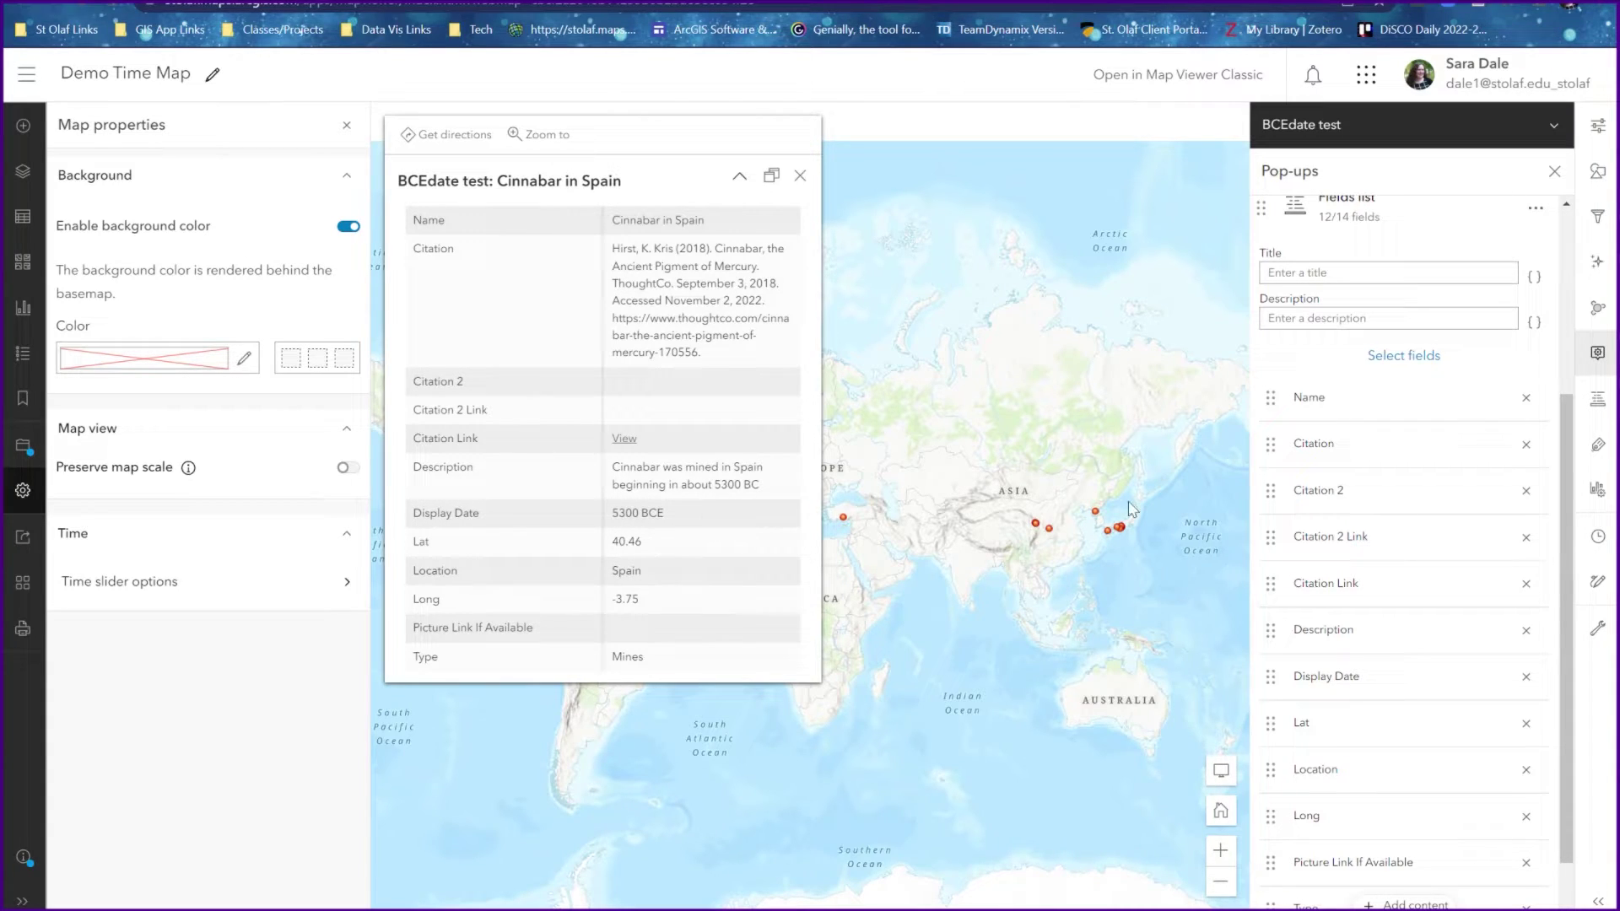
pyautogui.click(1527, 723)
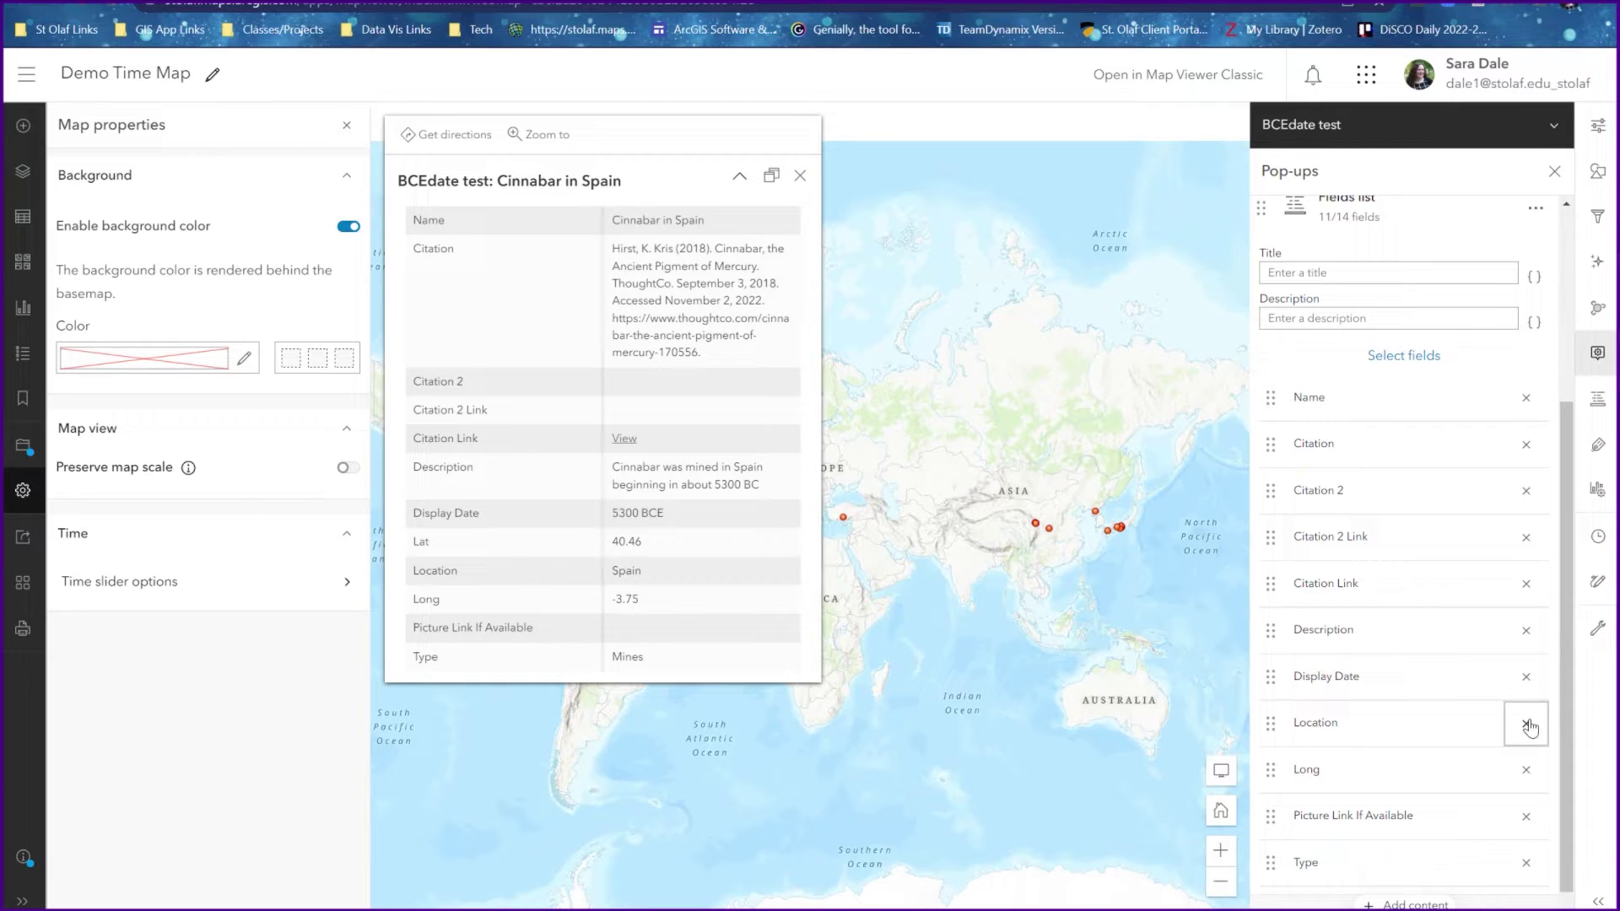
pyautogui.click(1528, 769)
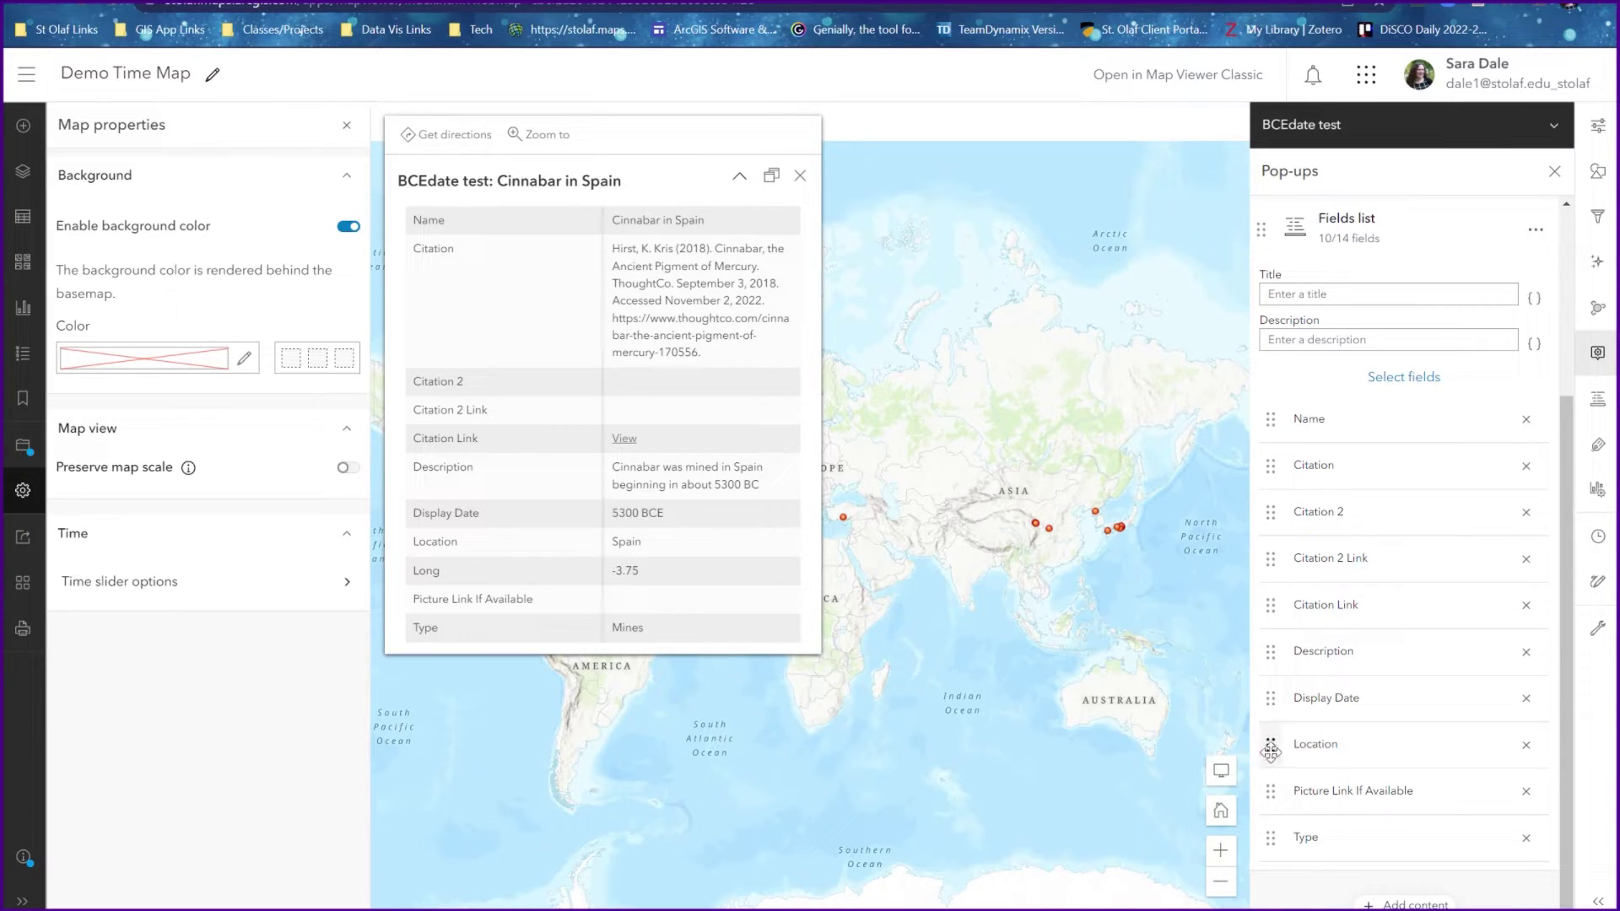
# Reorder pop-up fields: Display Date and Location below Name, Type below Citation.
pyautogui.moveTo(1270, 744); pyautogui.dragTo(1270, 465)
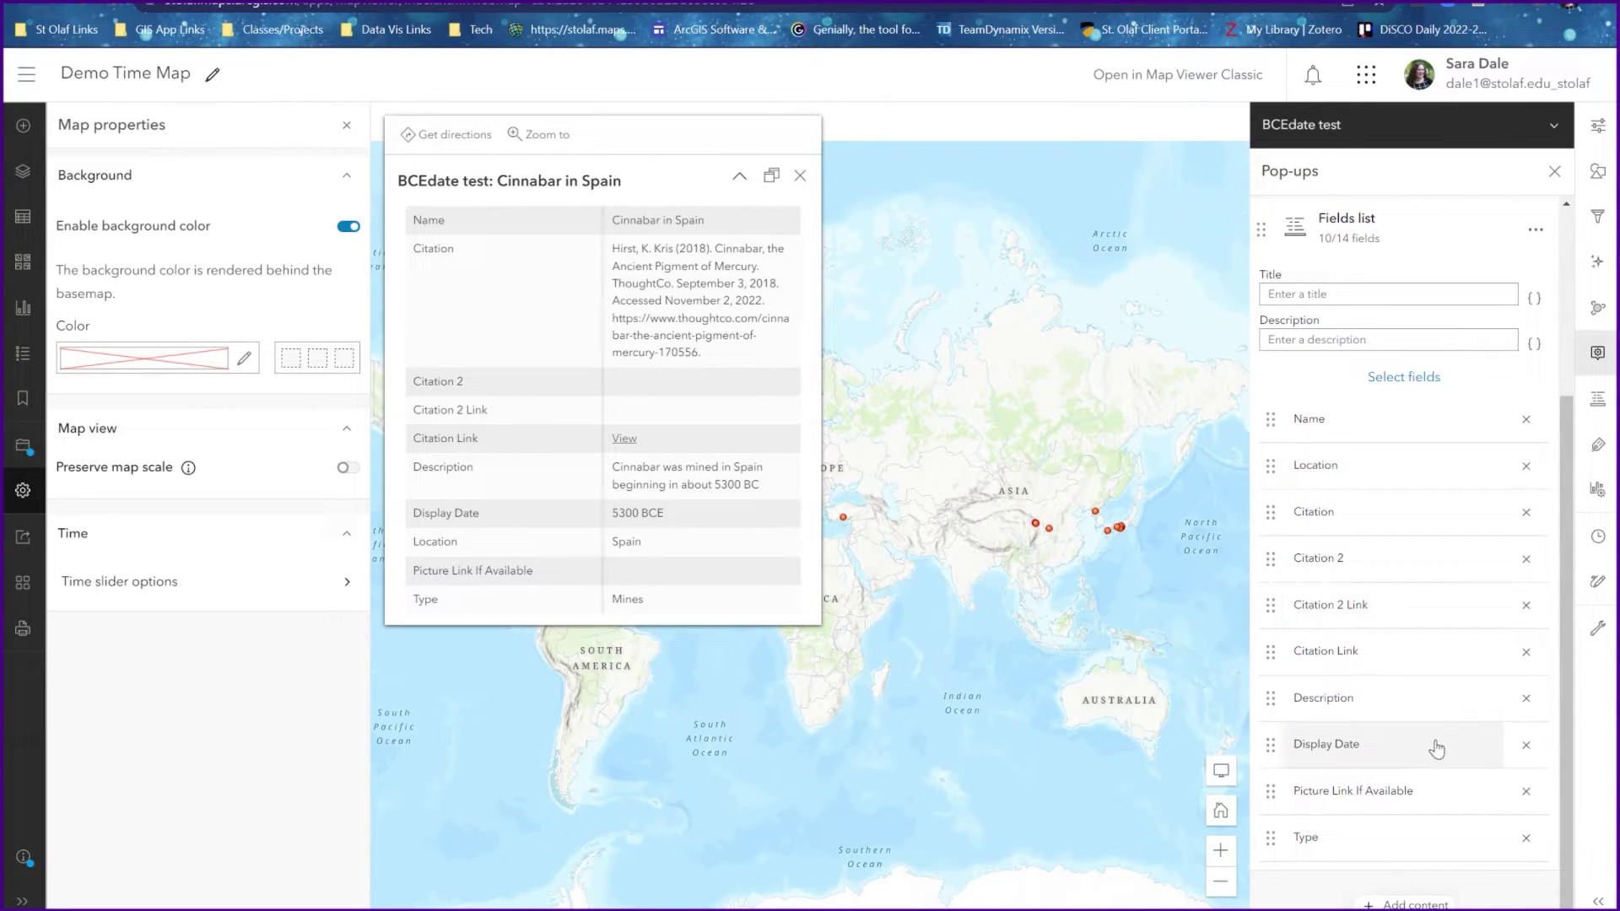
pyautogui.moveTo(1270, 837); pyautogui.dragTo(1265, 553)
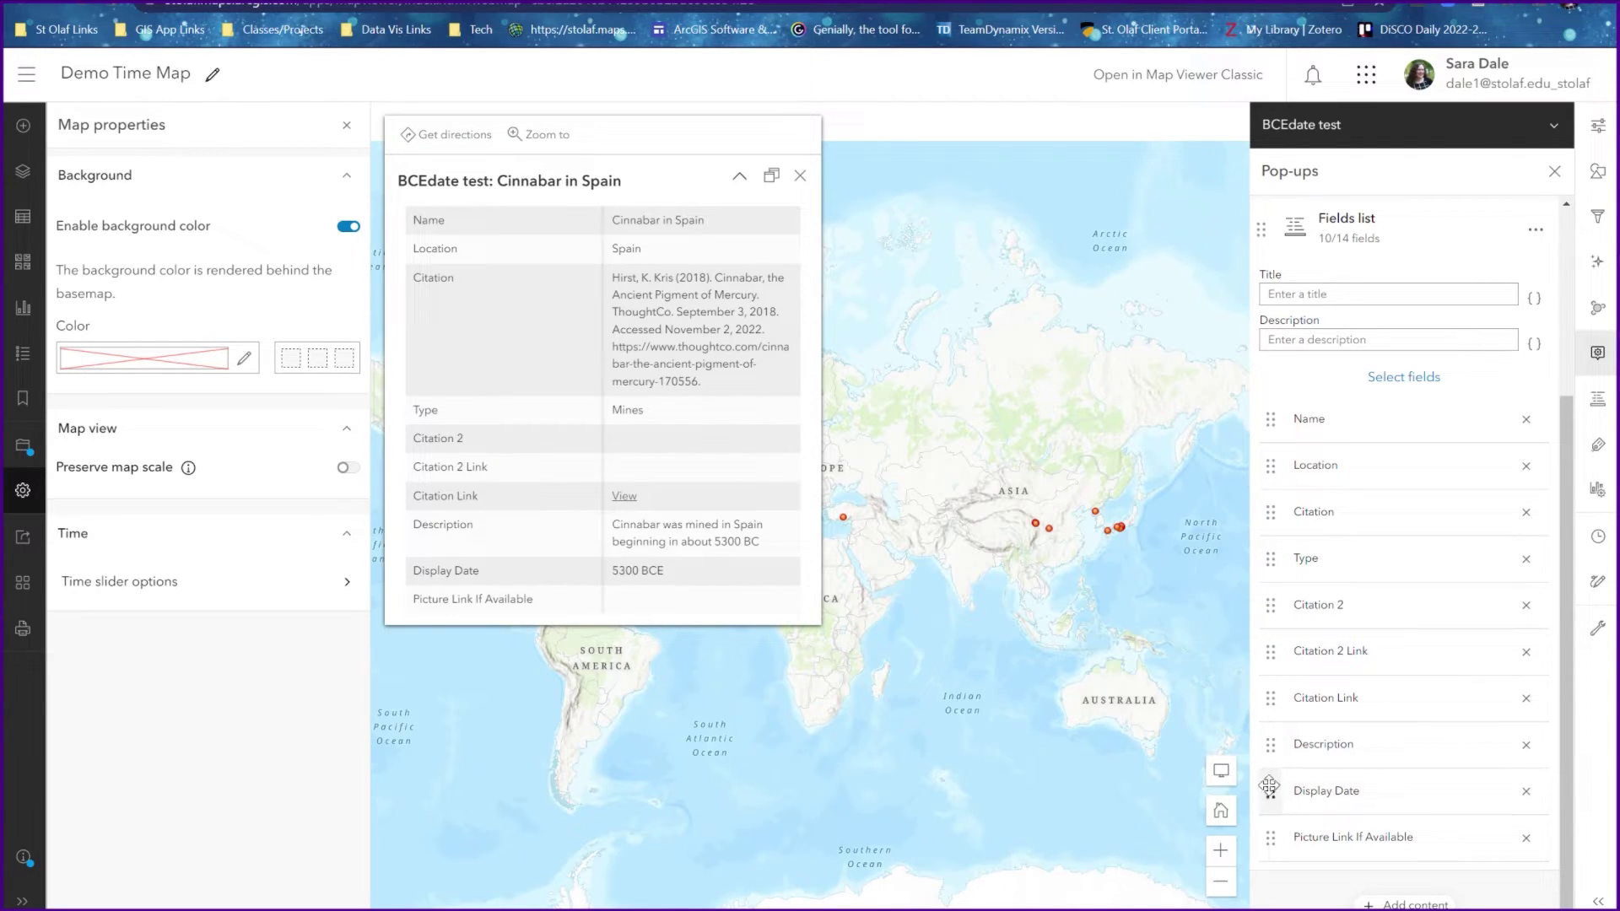
pyautogui.moveTo(1270, 791); pyautogui.dragTo(1270, 463)
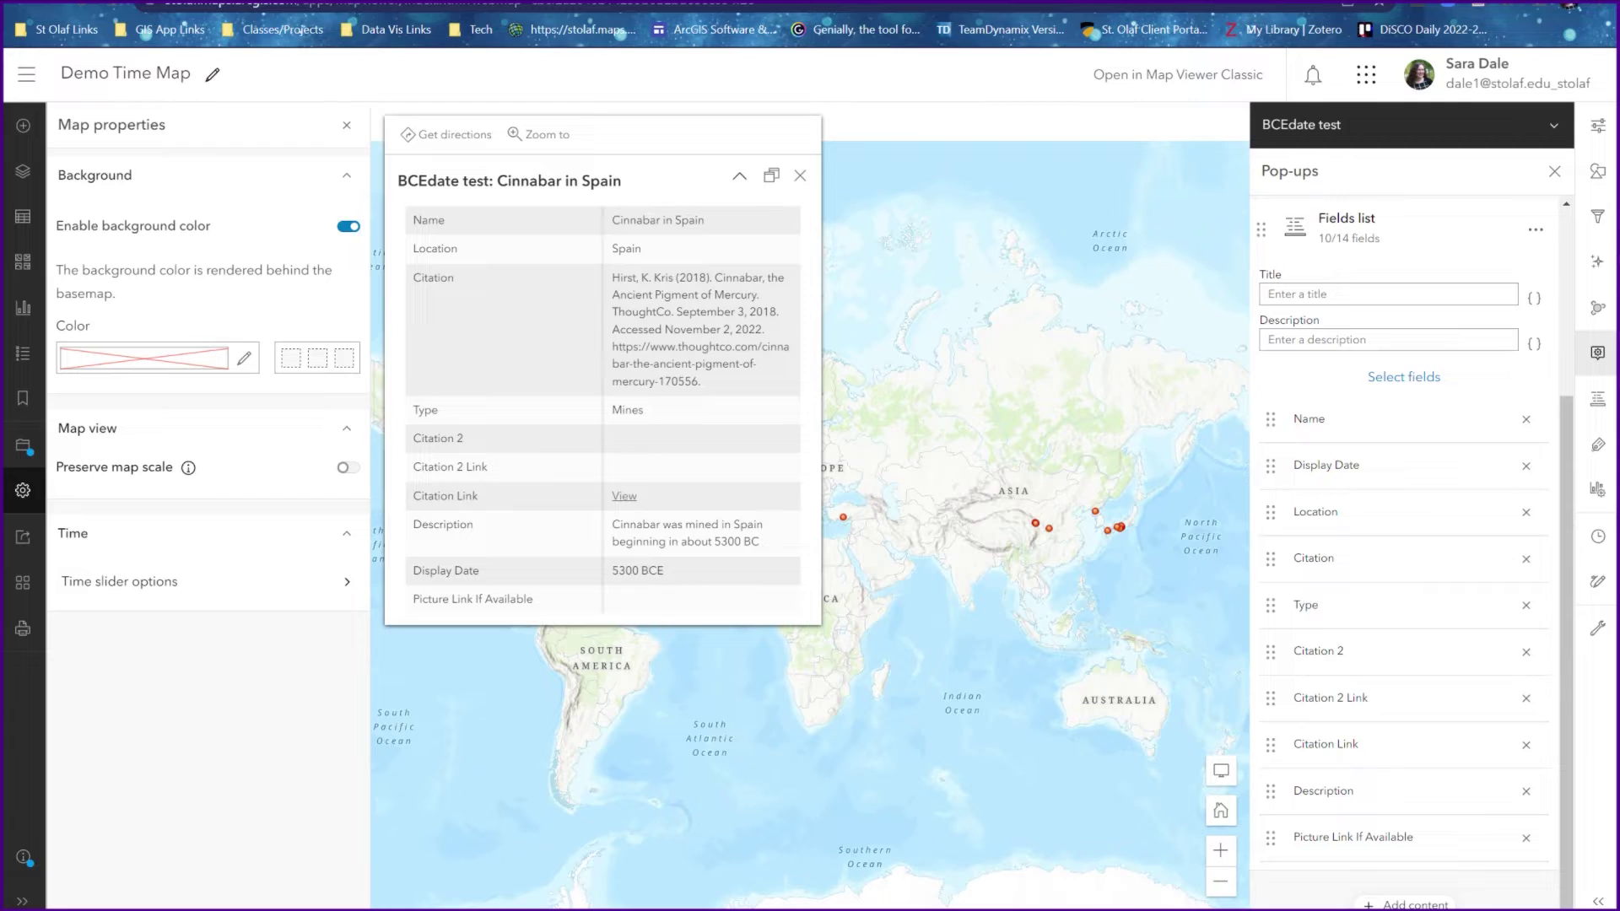